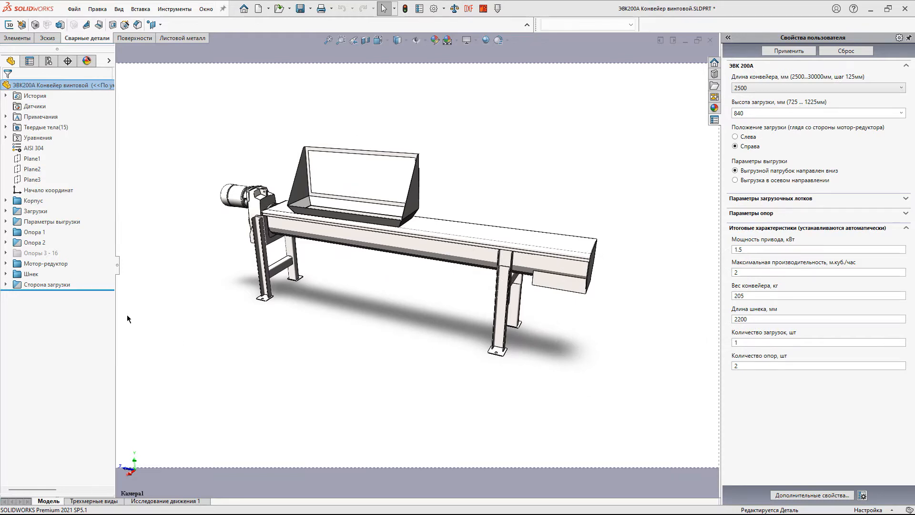
Examine the contents and geometry of the loading side (Сторона загрузки), auger (Шнек) and gear motor (Мотор-редуктор) folders in the feature tree
{"action": "left_click", "coordinate": [6, 285]}
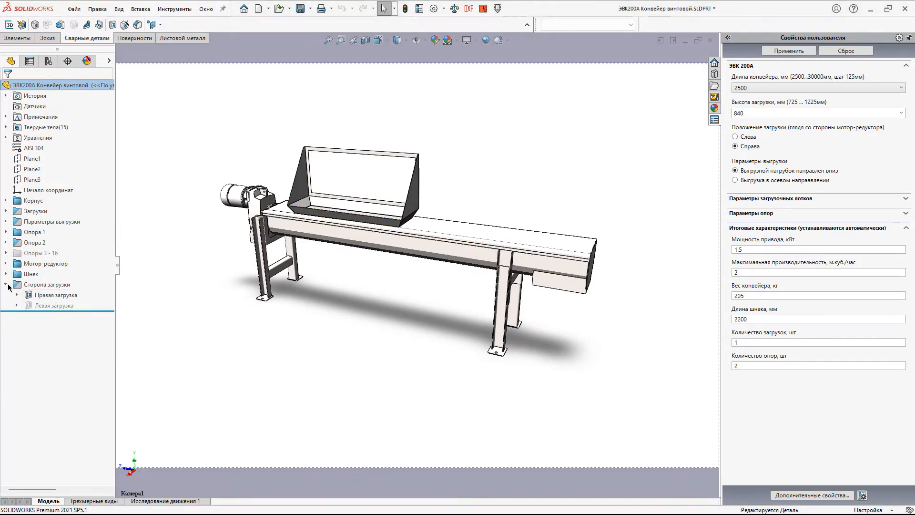
{"action": "left_click", "coordinate": [8, 285]}
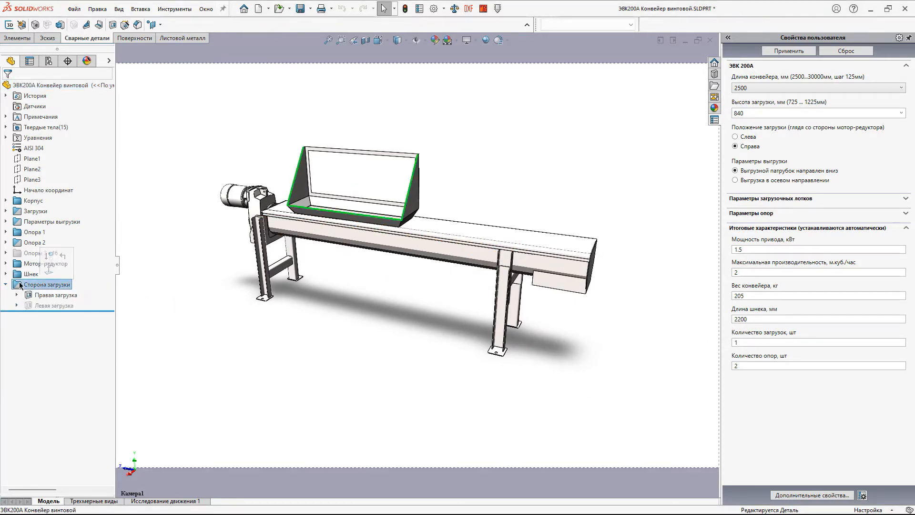
{"action": "left_click", "coordinate": [6, 285]}
{"action": "left_click", "coordinate": [6, 274]}
{"action": "left_click", "coordinate": [30, 274]}
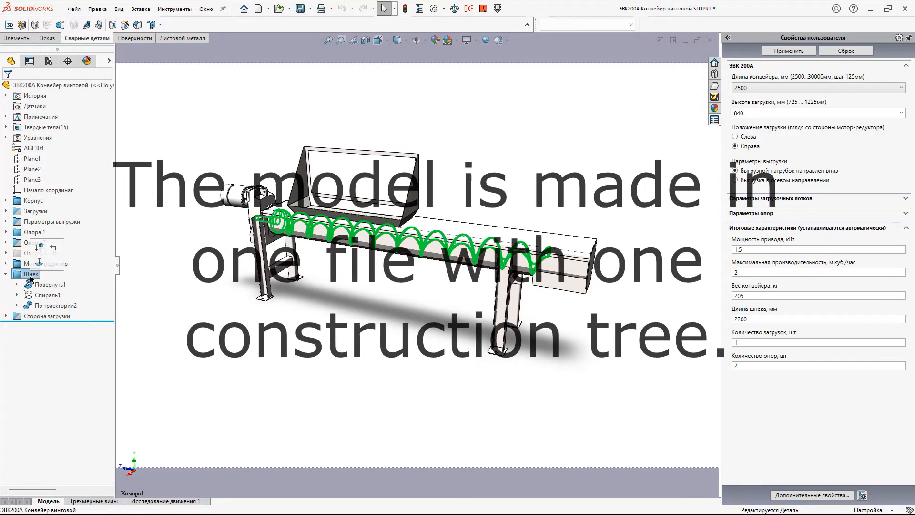
{"action": "left_click", "coordinate": [5, 263]}
{"action": "left_click", "coordinate": [19, 263]}
{"action": "left_click", "coordinate": [6, 326]}
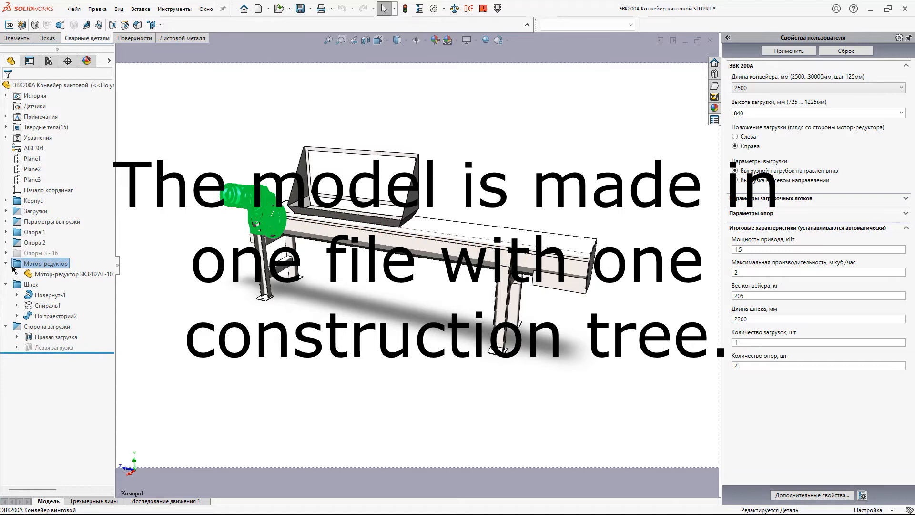
Examine the support folders Опоры 3 - 16, Опора 2 and Опора 1, highlighting their geometry in the model
{"action": "left_click", "coordinate": [5, 253]}
{"action": "left_click", "coordinate": [39, 254]}
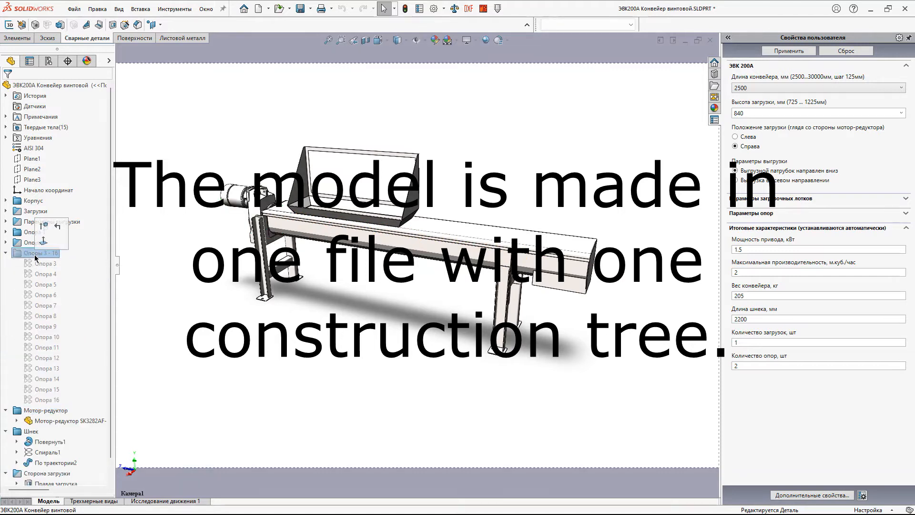
{"action": "left_click", "coordinate": [6, 242]}
{"action": "left_click", "coordinate": [14, 242]}
{"action": "left_click", "coordinate": [6, 231]}
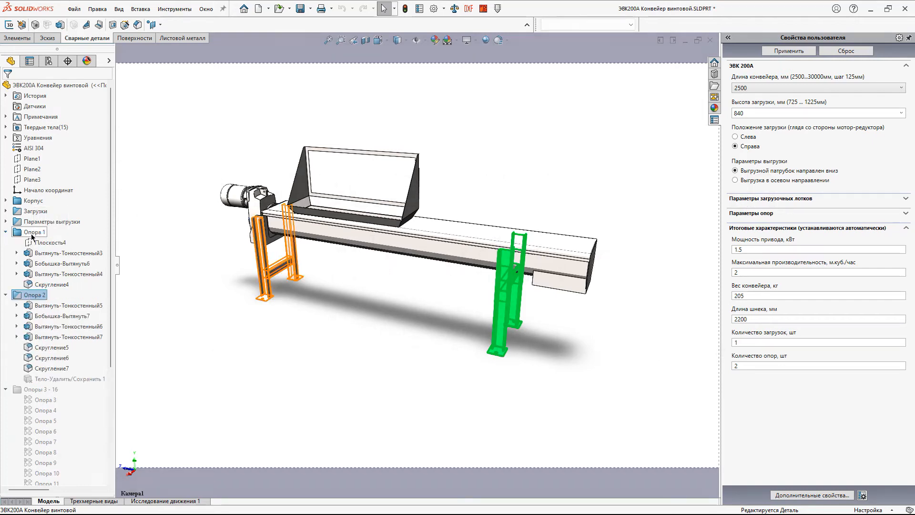
{"action": "left_click", "coordinate": [14, 232]}
Examine the discharge parameters (Параметры выгрузки), loadings (Загрузки) and body (Корпус) folders, then clear the selection
{"action": "left_click", "coordinate": [6, 221]}
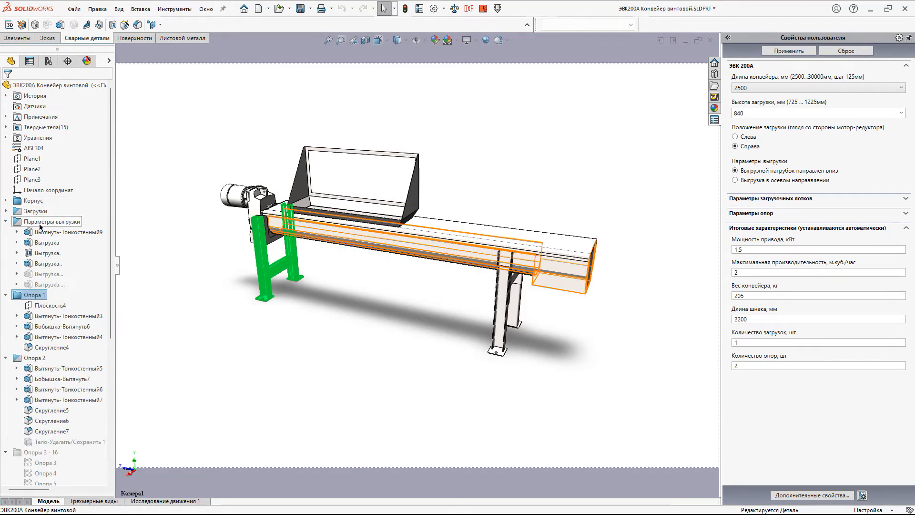
{"action": "left_click", "coordinate": [40, 223]}
{"action": "left_click", "coordinate": [6, 210]}
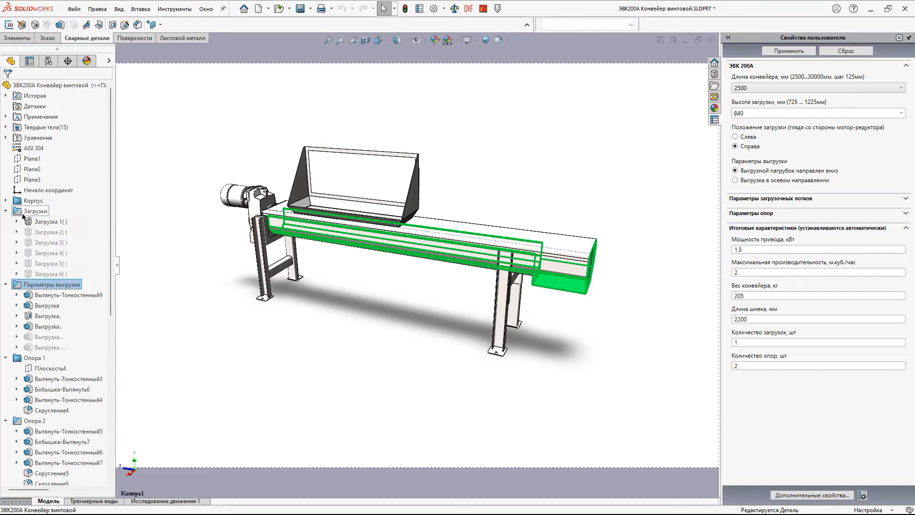
{"action": "left_click", "coordinate": [31, 216]}
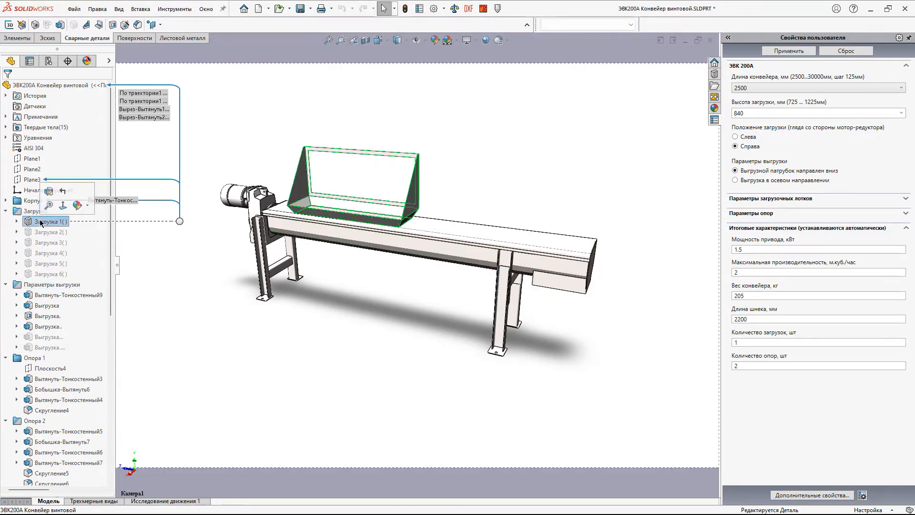
{"action": "double_click", "coordinate": [33, 200]}
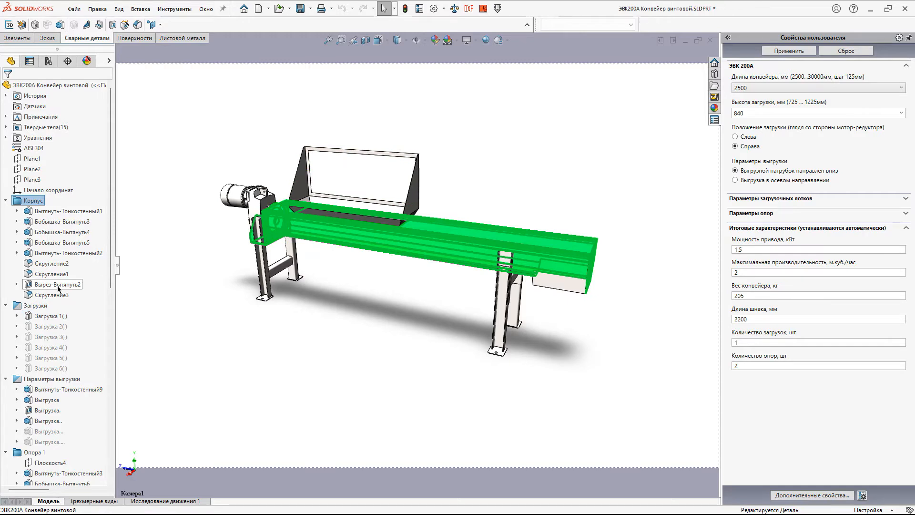
{"action": "left_click", "coordinate": [285, 401]}
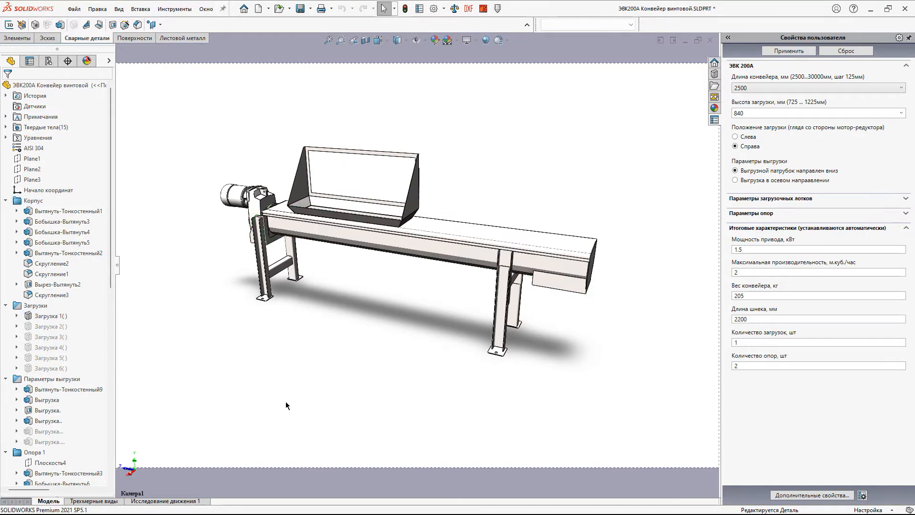
Collapse all expanded feature folders from Корпус down to Сторона загрузки in the feature tree
{"action": "left_click", "coordinate": [6, 201]}
{"action": "left_click", "coordinate": [6, 211]}
{"action": "left_click", "coordinate": [6, 222]}
{"action": "left_click", "coordinate": [6, 232]}
{"action": "left_click", "coordinate": [6, 242]}
{"action": "left_click", "coordinate": [6, 253]}
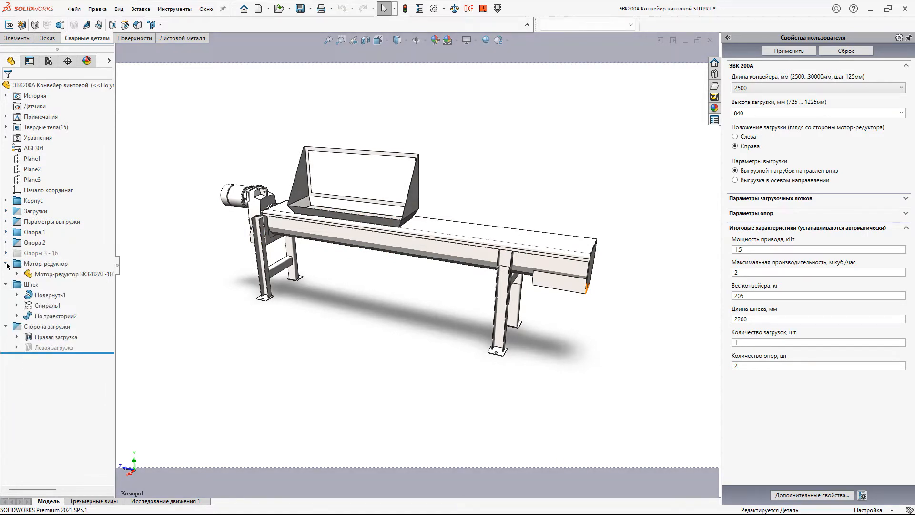
{"action": "left_click", "coordinate": [7, 263]}
{"action": "left_click", "coordinate": [7, 274]}
{"action": "left_click", "coordinate": [6, 284]}
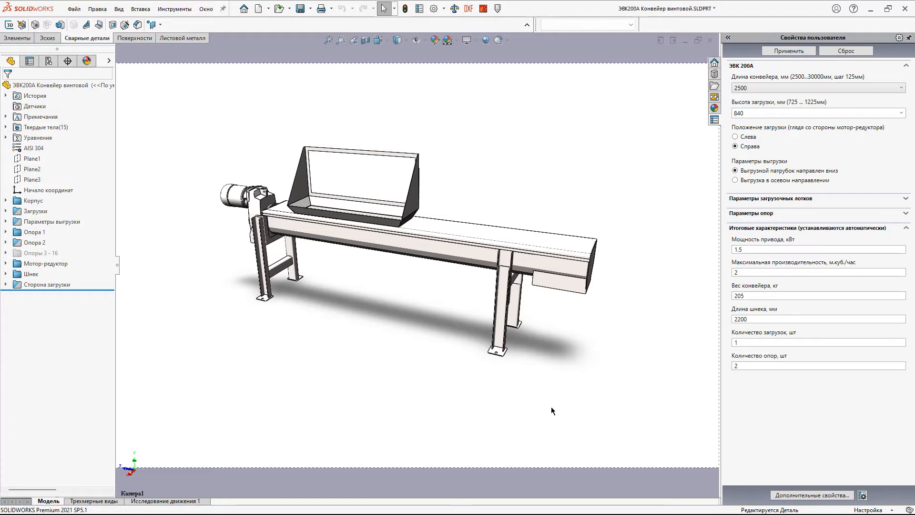
Set the conveyor length to 30000 mm, apply it and rebuild the model to inspect the full conveyor
{"action": "left_click", "coordinate": [754, 87]}
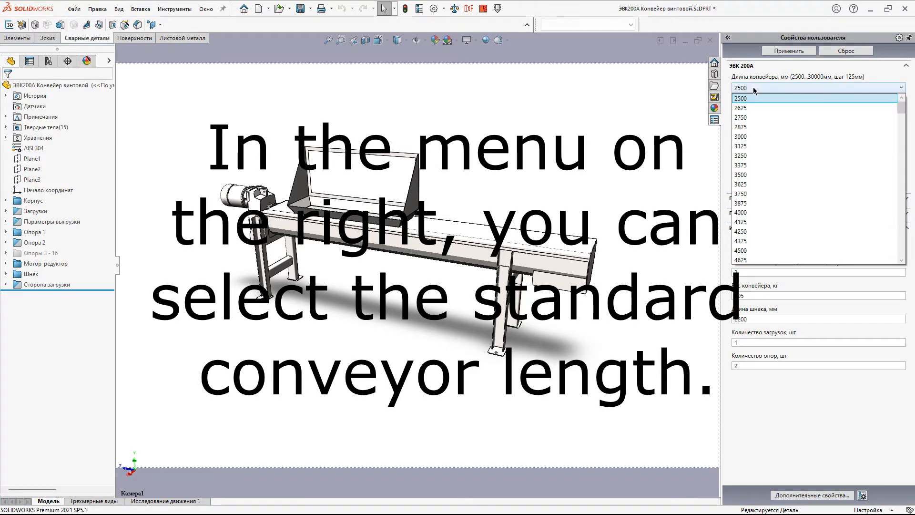
{"action": "left_click_drag", "start_coordinate": [901, 107], "coordinate": [902, 261]}
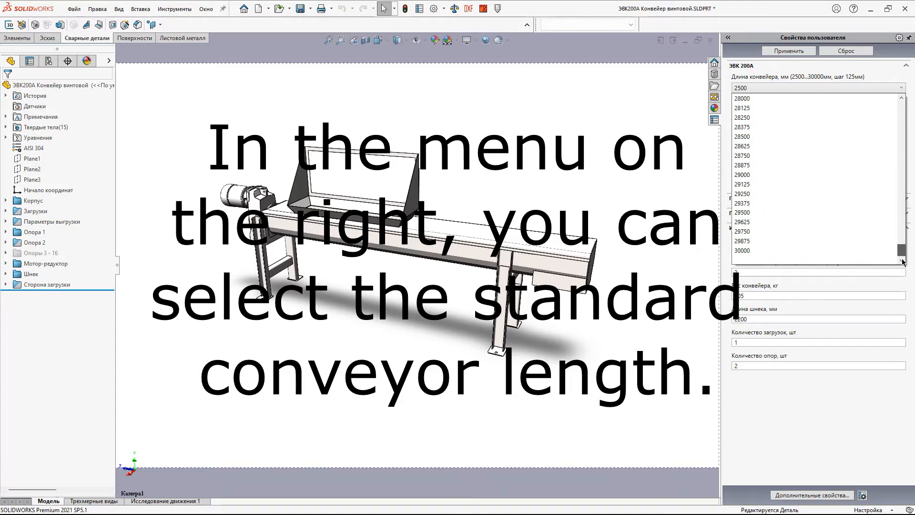
{"action": "left_click", "coordinate": [782, 251]}
{"action": "left_click", "coordinate": [786, 51]}
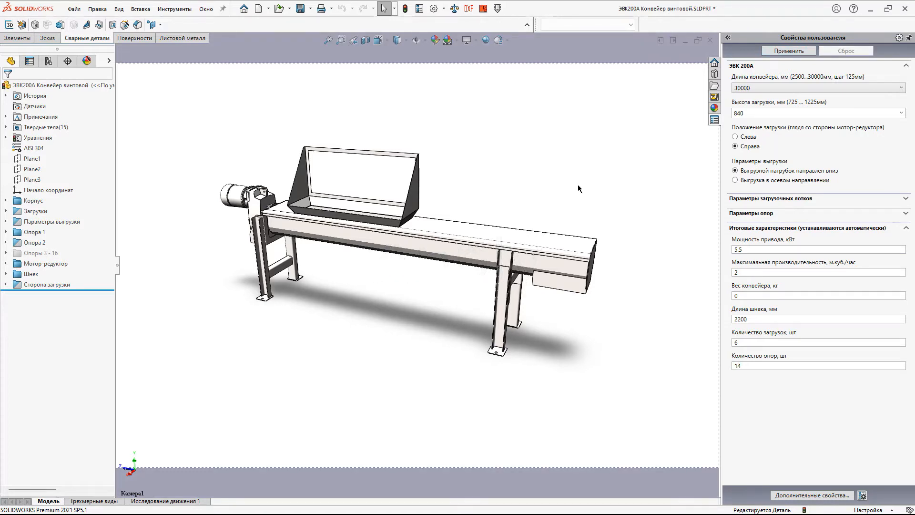
{"action": "key", "text": "ctrl+b"}
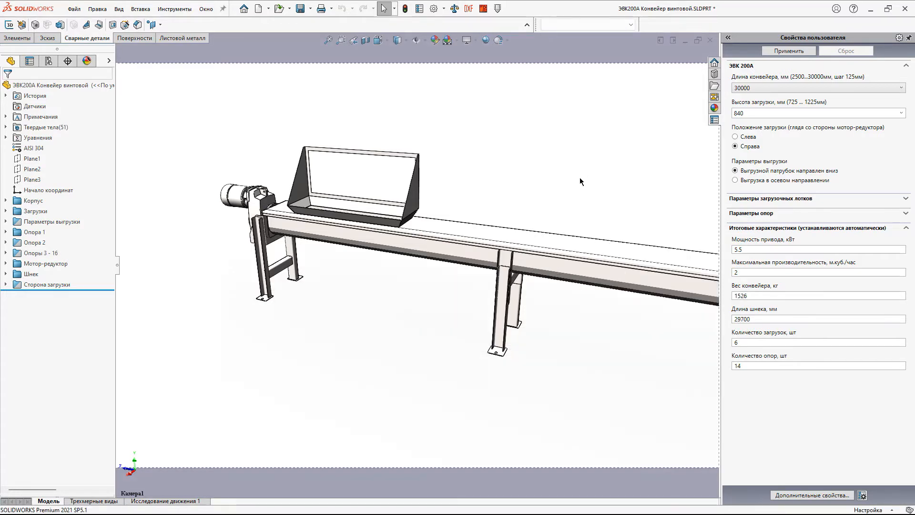
{"action": "scroll", "coordinate": [580, 177], "scroll_direction": "up", "scroll_amount": 3}
{"action": "scroll", "coordinate": [580, 199], "scroll_direction": "up", "scroll_amount": 3}
{"action": "middle_click_drag", "start_coordinate": [579, 220], "coordinate": [476, 198], "text": "ctrl"}
Set the conveyor length to 5000 mm, apply it and bring the updated conveyor into close view
{"action": "left_click", "coordinate": [900, 88]}
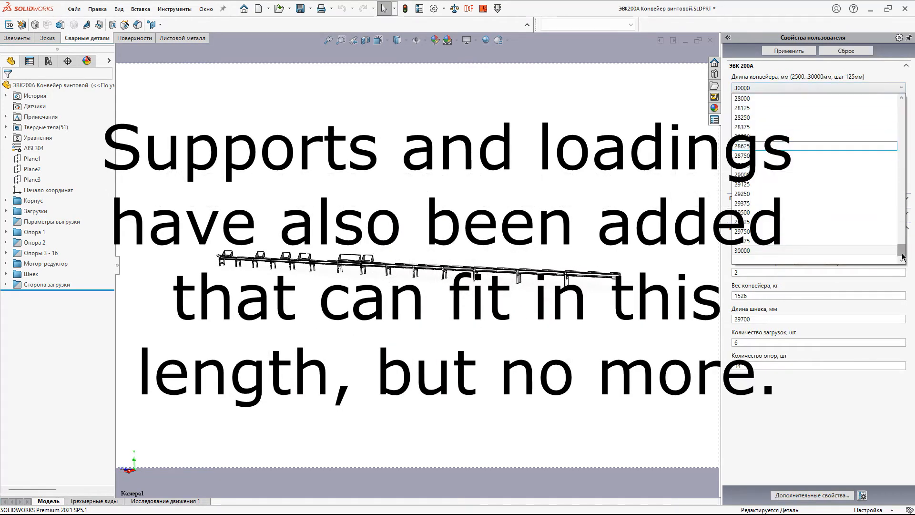
{"action": "left_click_drag", "start_coordinate": [901, 256], "coordinate": [890, 116]}
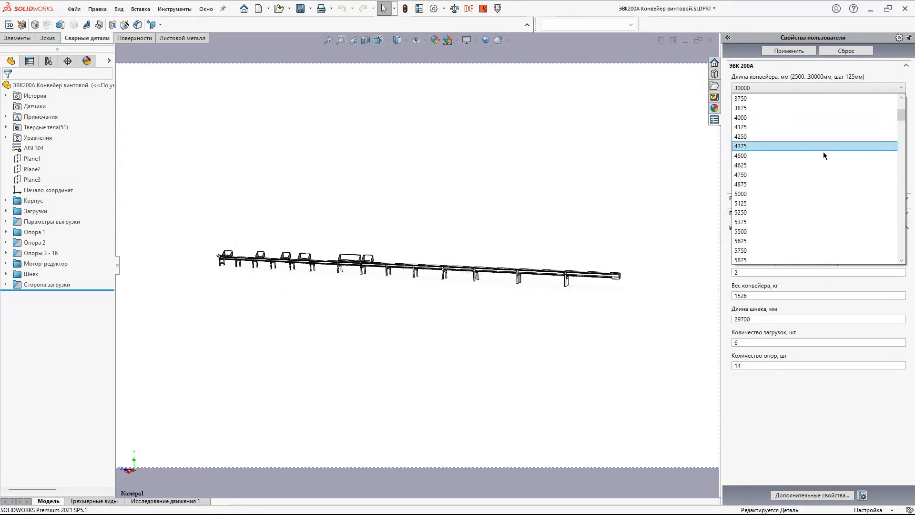
{"action": "left_click", "coordinate": [768, 192]}
{"action": "left_click", "coordinate": [789, 51]}
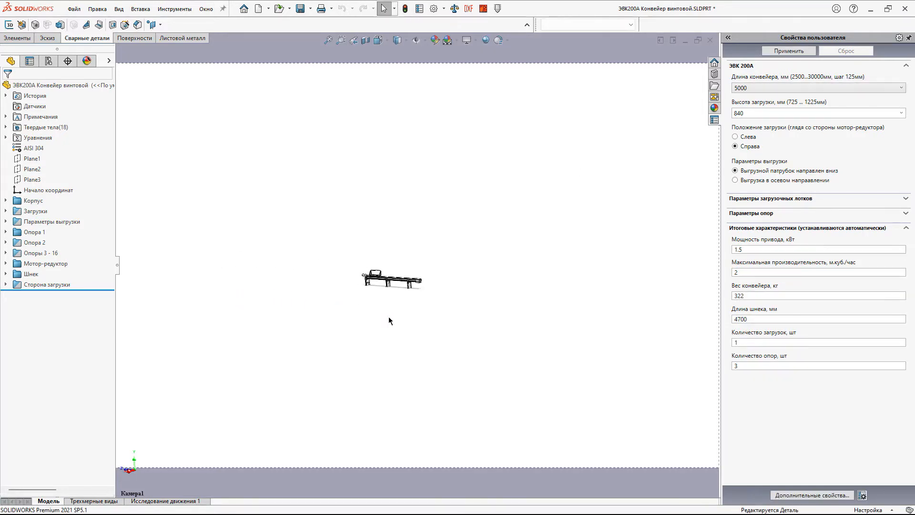
{"action": "middle_click_drag", "start_coordinate": [492, 261], "coordinate": [433, 194], "text": "ctrl"}
{"action": "scroll", "coordinate": [491, 296], "scroll_direction": "down", "scroll_amount": 3}
{"action": "middle_click_drag", "start_coordinate": [493, 297], "coordinate": [473, 310], "text": "ctrl"}
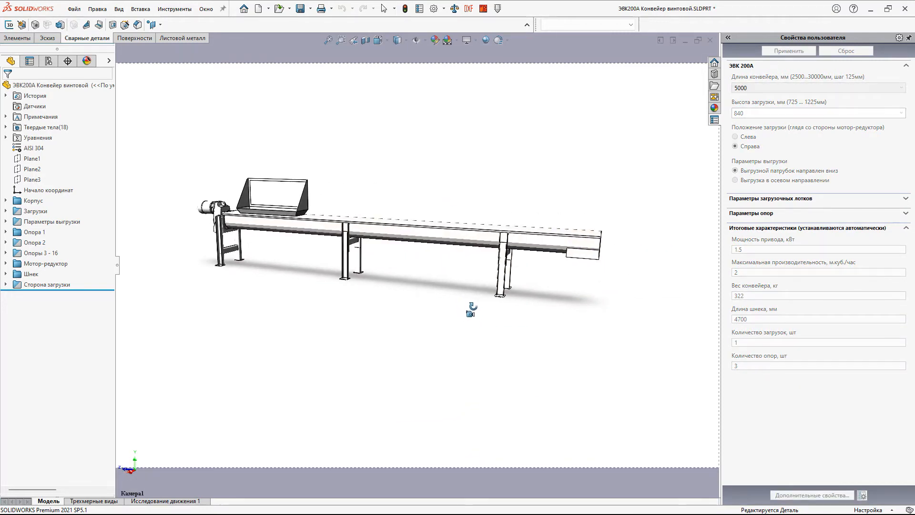
Review the available loading height values without choosing a new one
{"action": "left_click", "coordinate": [902, 114]}
{"action": "mouse_move", "coordinate": [902, 135]}
{"action": "left_mouse_down"}
{"action": "mouse_move", "coordinate": [903, 172]}
{"action": "mouse_move", "coordinate": [900, 125]}
{"action": "left_mouse_up"}
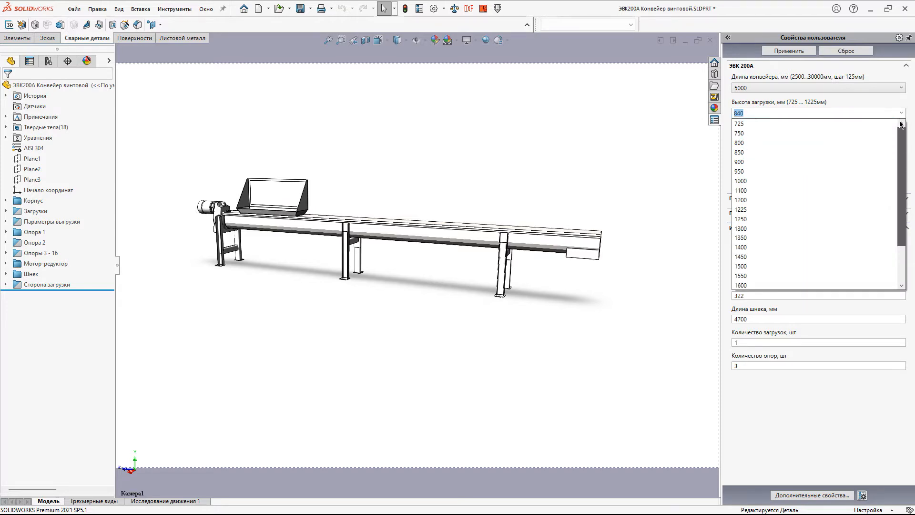
{"action": "left_click", "coordinate": [895, 101]}
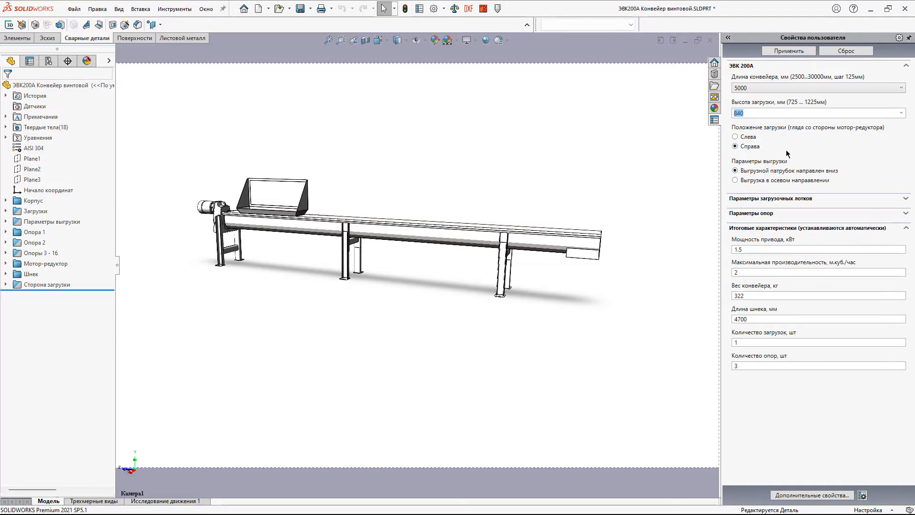
Set the loading position to the left side (Слева) as seen from the gear motor and apply the change
{"action": "middle_click_drag", "start_coordinate": [481, 224], "coordinate": [557, 241]}
{"action": "left_click", "coordinate": [747, 137]}
{"action": "left_click", "coordinate": [789, 50]}
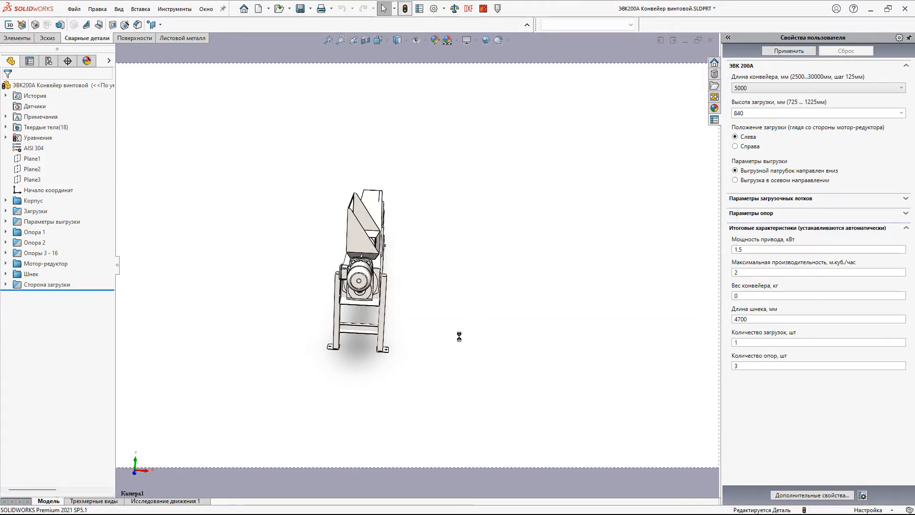
{"action": "middle_click_drag", "start_coordinate": [459, 336], "coordinate": [498, 355]}
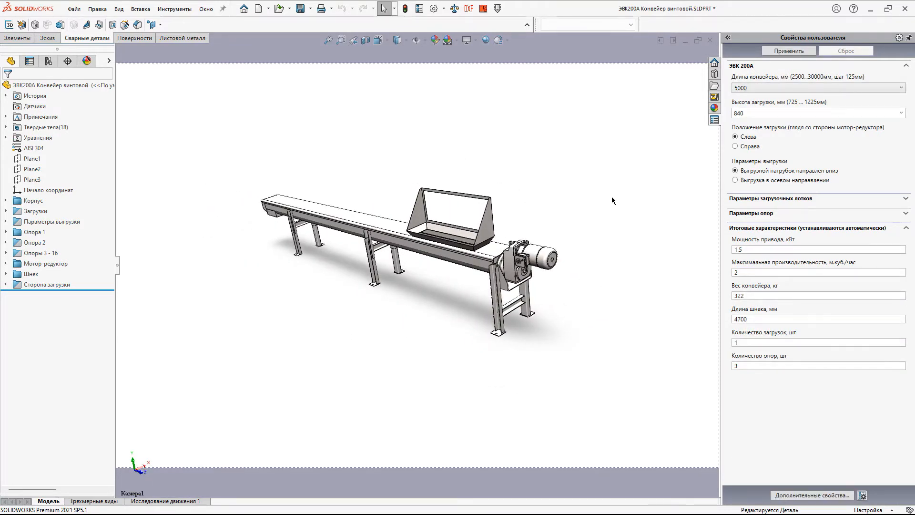
Switch the discharge to the axial direction, apply it and rebuild the model to inspect the outlet end
{"action": "middle_click_drag", "start_coordinate": [429, 278], "coordinate": [591, 245]}
{"action": "left_click", "coordinate": [742, 181]}
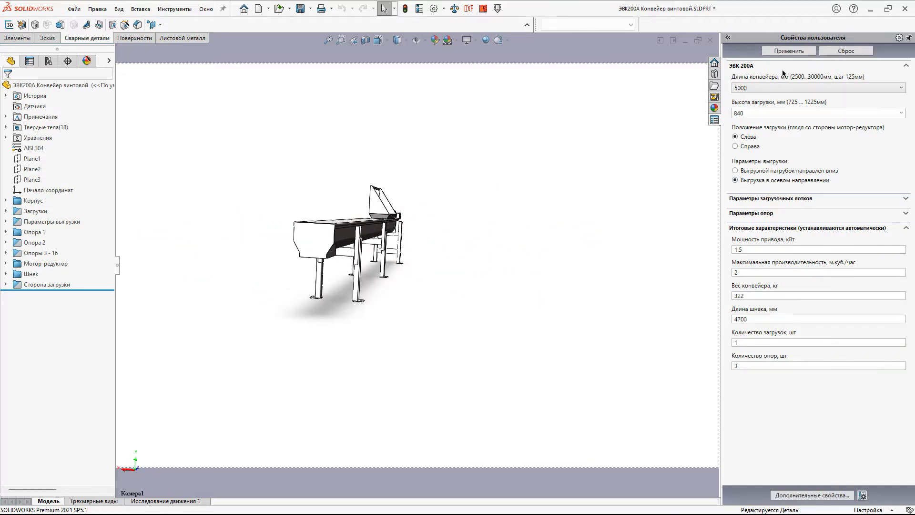
{"action": "left_click", "coordinate": [789, 54]}
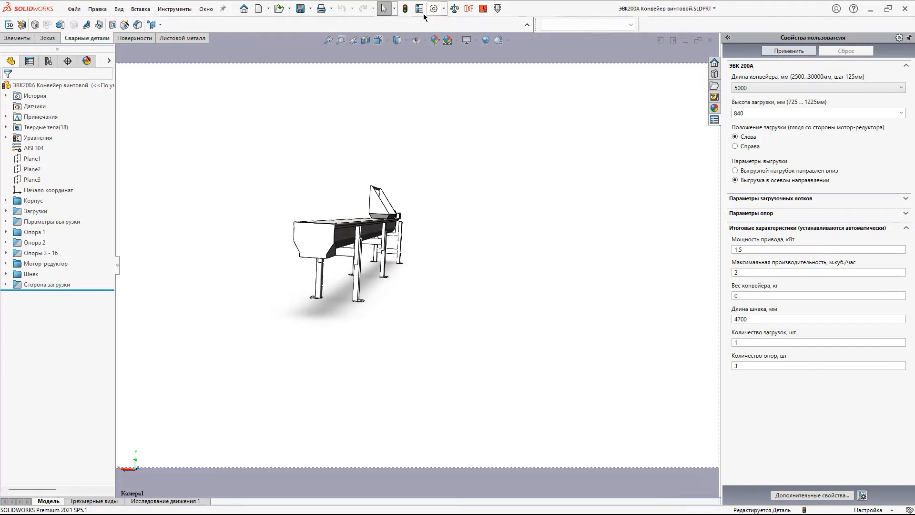
{"action": "left_click", "coordinate": [405, 9]}
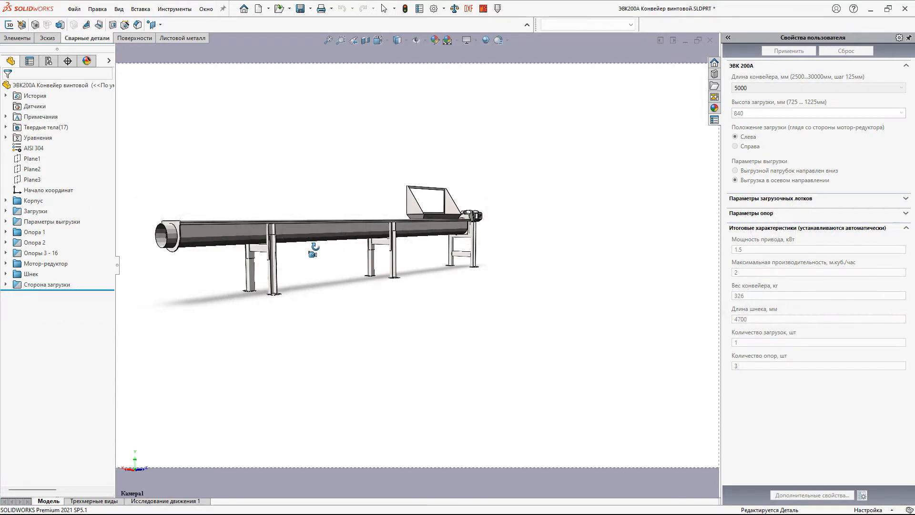
{"action": "middle_click_drag", "start_coordinate": [367, 246], "coordinate": [322, 252]}
Switch the discharge back to the downward-facing spout (Выгрузной патрубок направлен вниз) and apply the change
{"action": "left_click", "coordinate": [762, 170]}
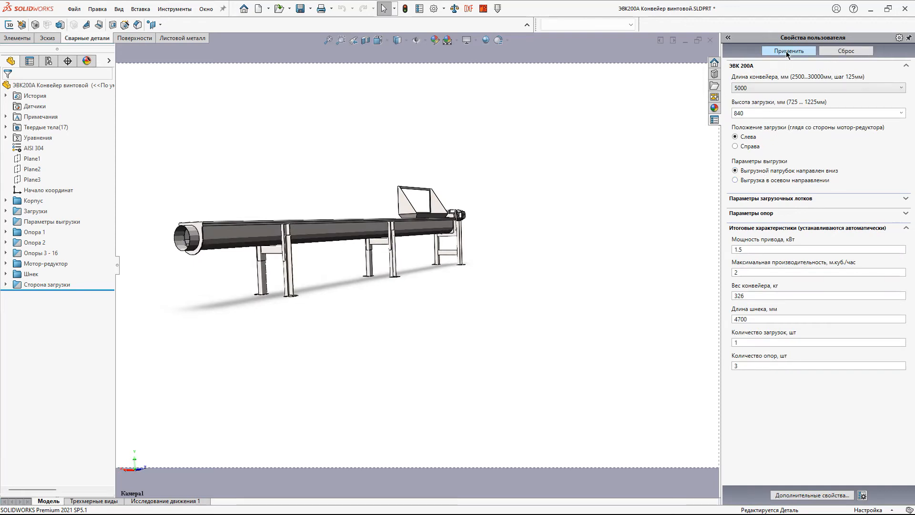
{"action": "left_click", "coordinate": [787, 49]}
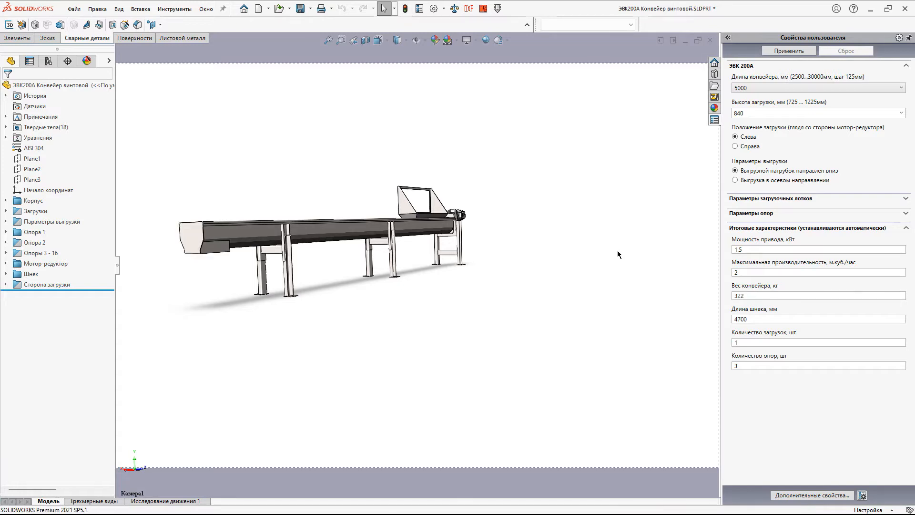
In the loading tray parameters, set the distance to the first loading to 125 mm and loading №1's length to 1250 mm
{"action": "left_click", "coordinate": [793, 200]}
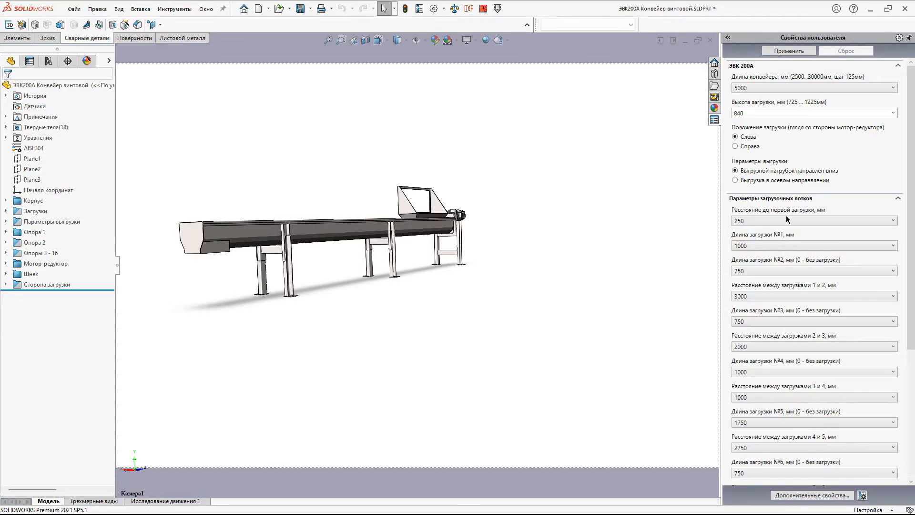
{"action": "middle_click_drag", "start_coordinate": [439, 242], "coordinate": [348, 256]}
{"action": "left_click", "coordinate": [756, 222]}
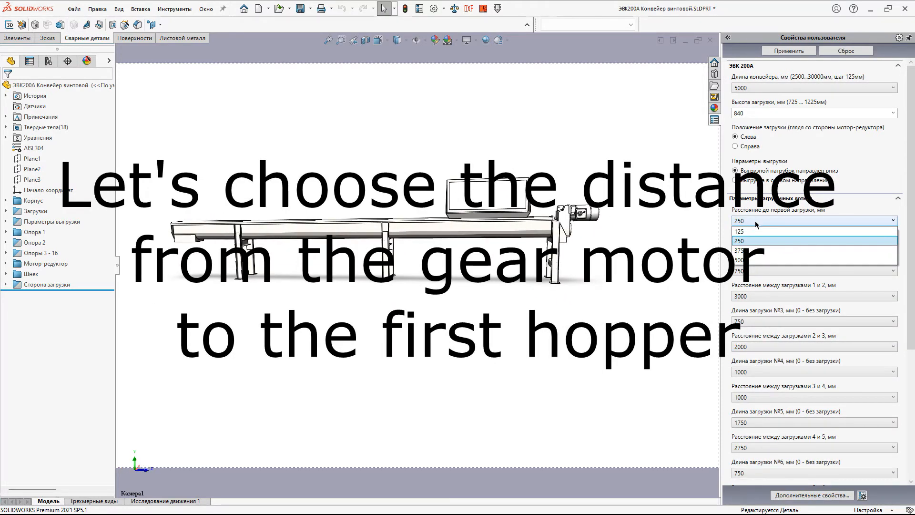
{"action": "left_click", "coordinate": [756, 231]}
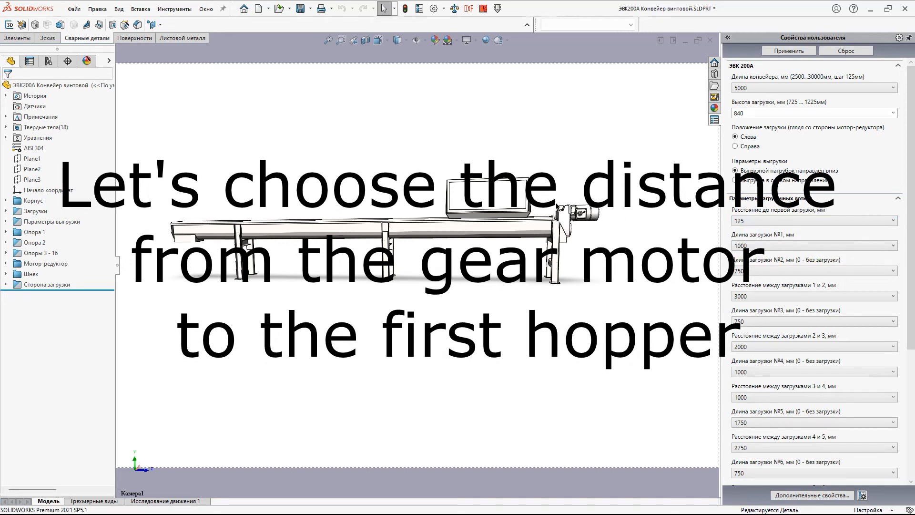
{"action": "left_click", "coordinate": [753, 246]}
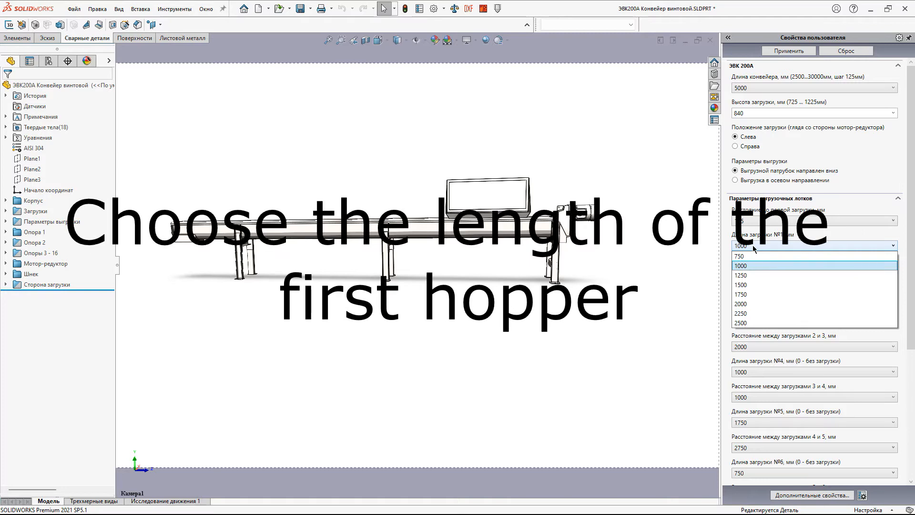
{"action": "left_click", "coordinate": [750, 276]}
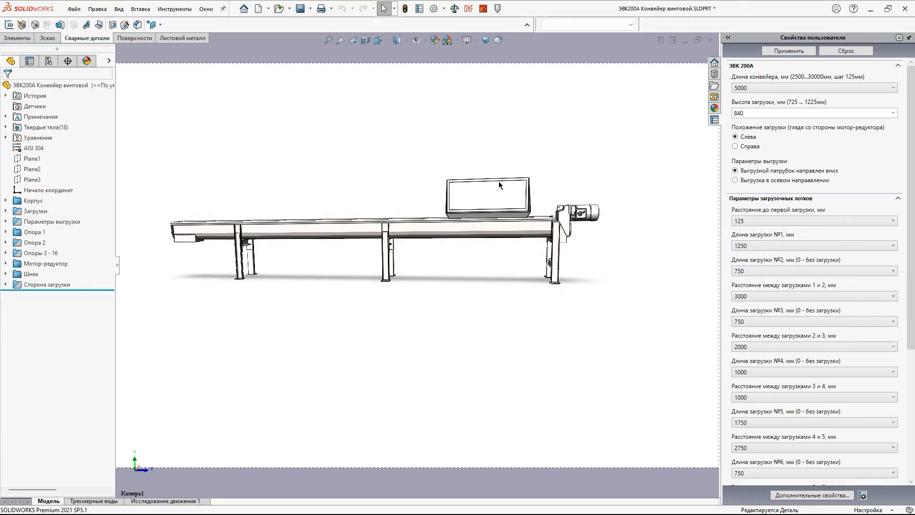
Set loading №2's length to 1250 mm and the distance between loadings 1 and 2 to 2000 mm, and apply the changes
{"action": "left_click", "coordinate": [773, 272]}
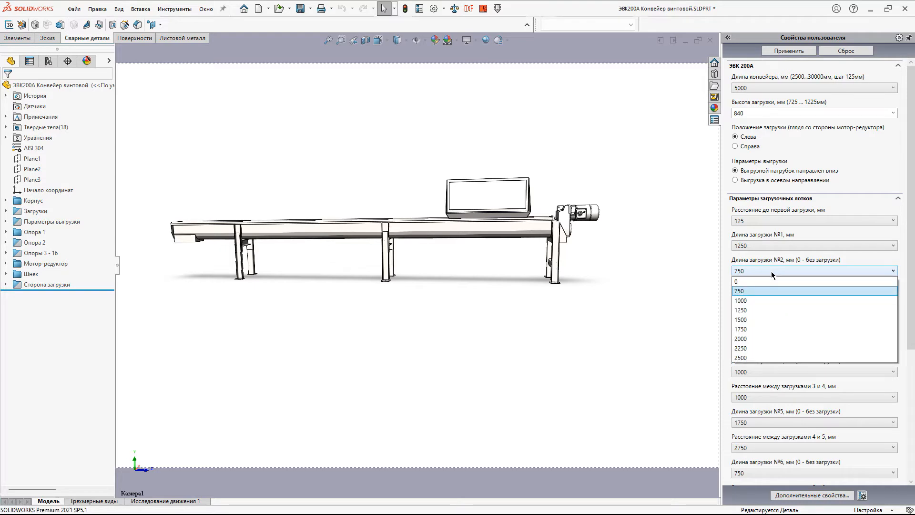
{"action": "left_click", "coordinate": [766, 308]}
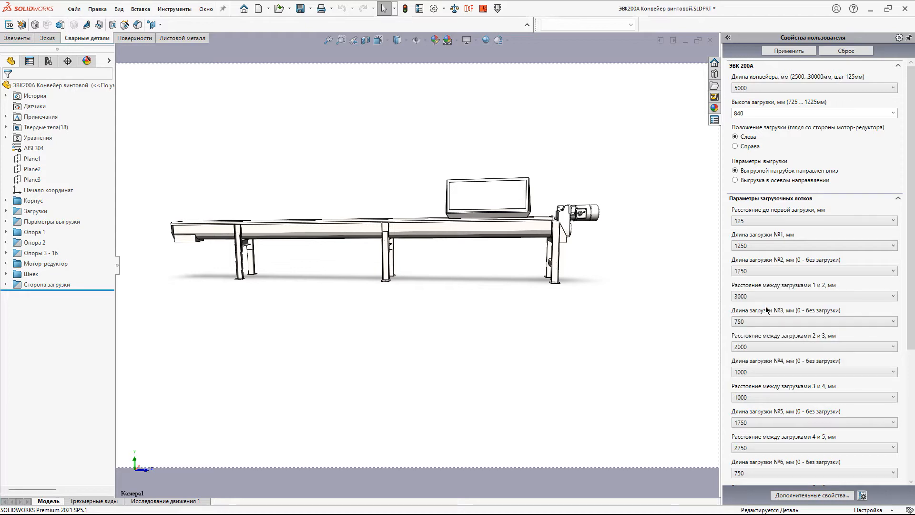
{"action": "left_click", "coordinate": [766, 296]}
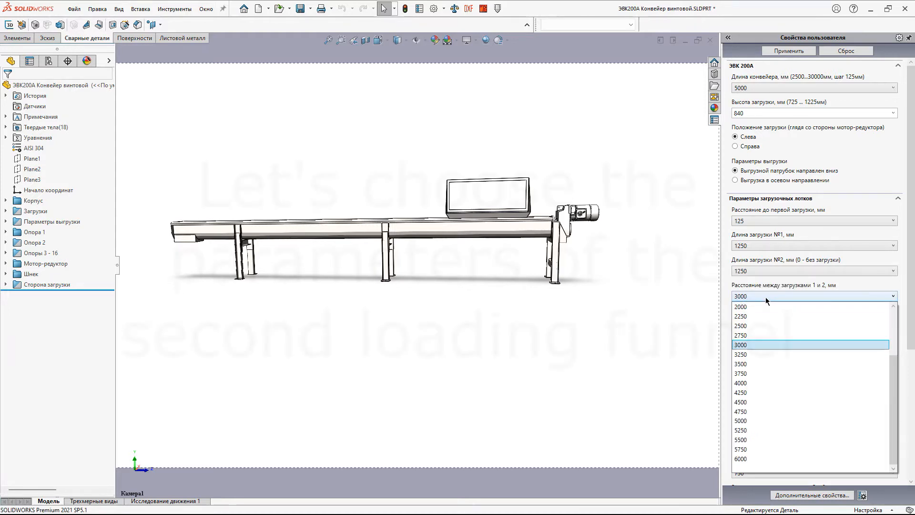
{"action": "scroll", "coordinate": [762, 314], "scroll_direction": "up", "scroll_amount": 1}
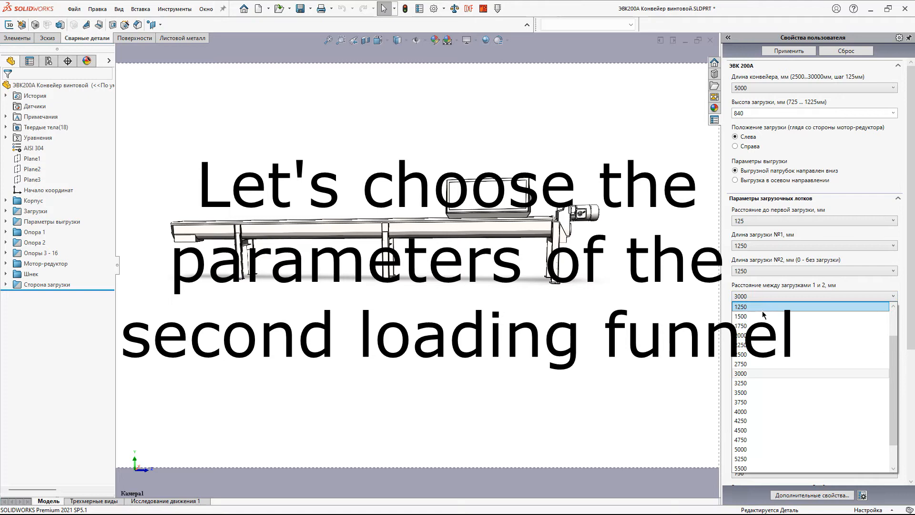
{"action": "left_click", "coordinate": [754, 335]}
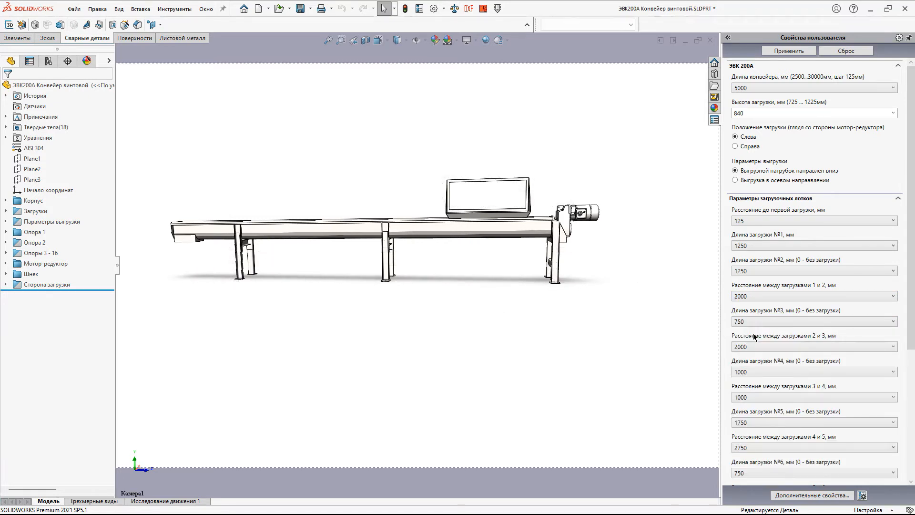
{"action": "left_click", "coordinate": [788, 51]}
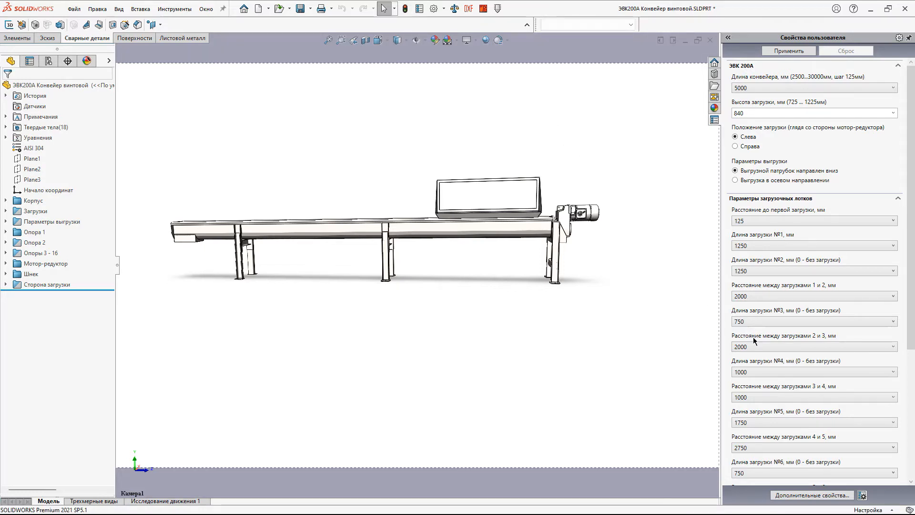
Set loading №3's length to 0 mm and the distance between loadings 1 and 2 to 1500 mm
{"action": "left_click", "coordinate": [781, 322]}
{"action": "left_click", "coordinate": [782, 332]}
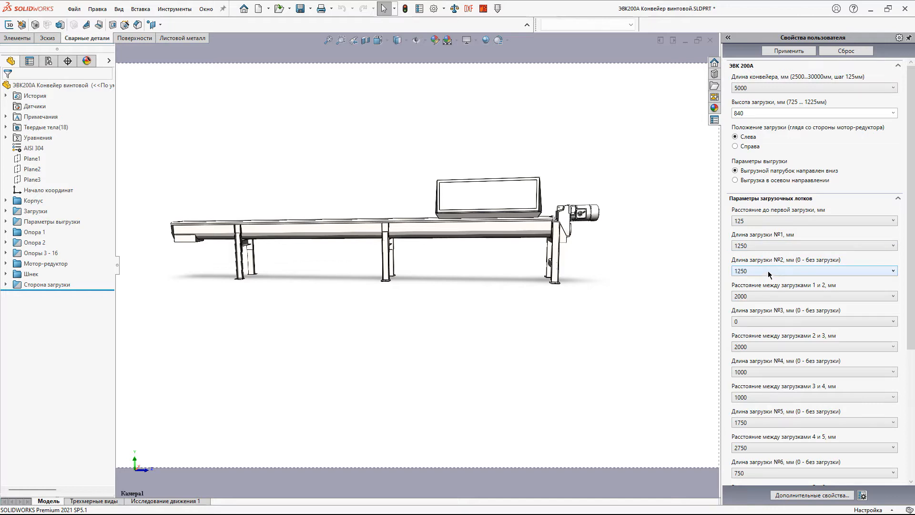
{"action": "left_click", "coordinate": [768, 271]}
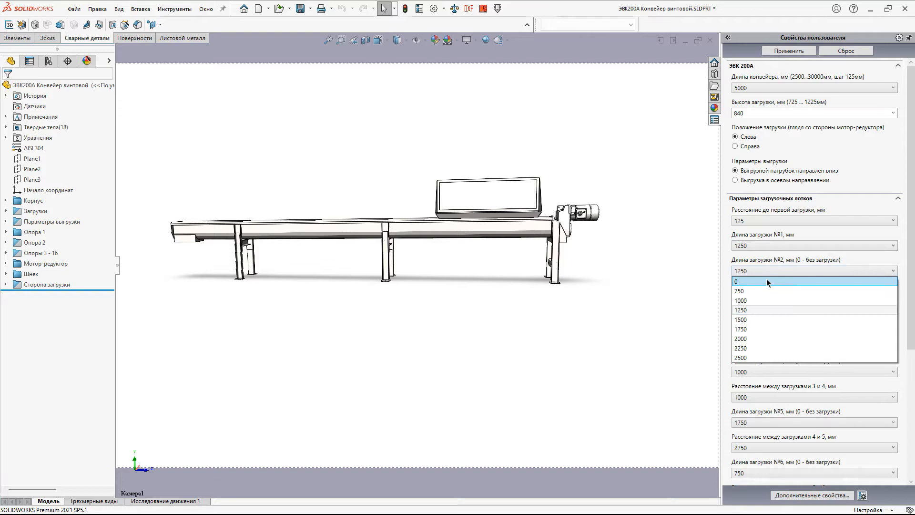
{"action": "left_click", "coordinate": [782, 263]}
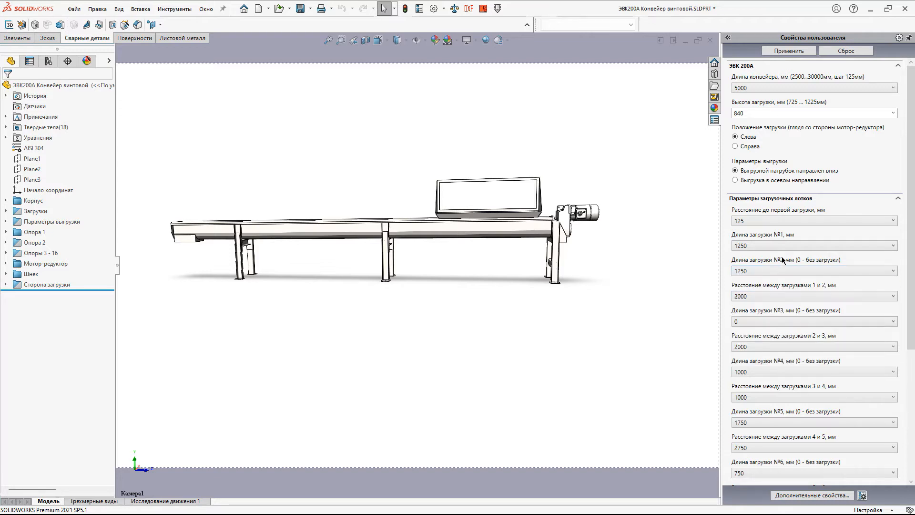
{"action": "left_click", "coordinate": [769, 299]}
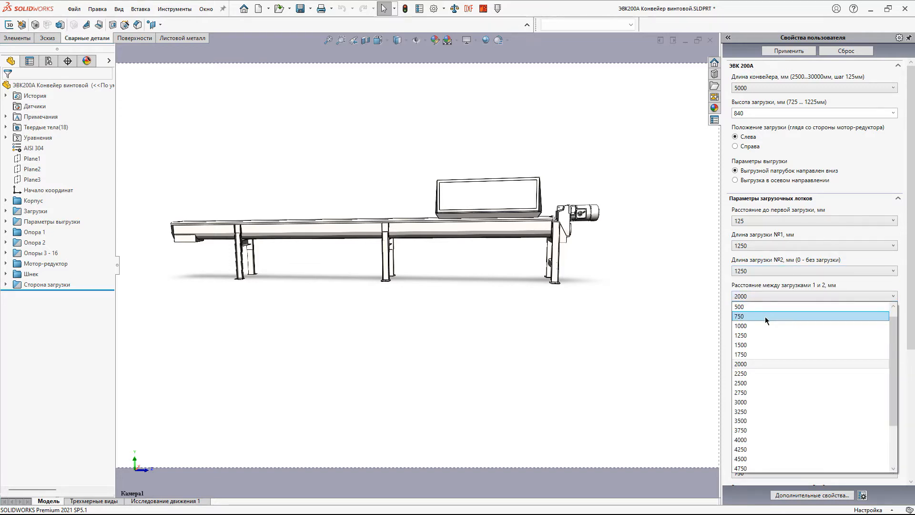
{"action": "left_click", "coordinate": [759, 346]}
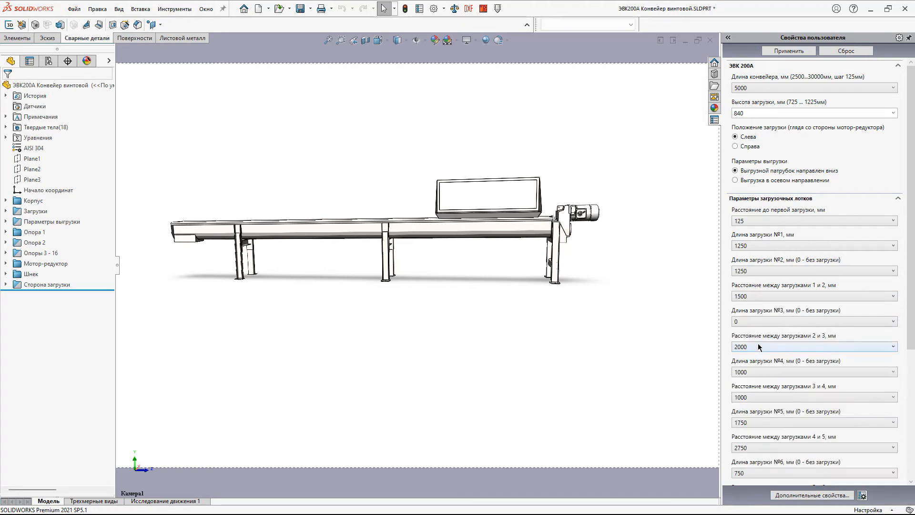
Set the lengths of loadings №1 and №2 to 1000 mm each and apply the changes to the conveyor
{"action": "left_click", "coordinate": [755, 247]}
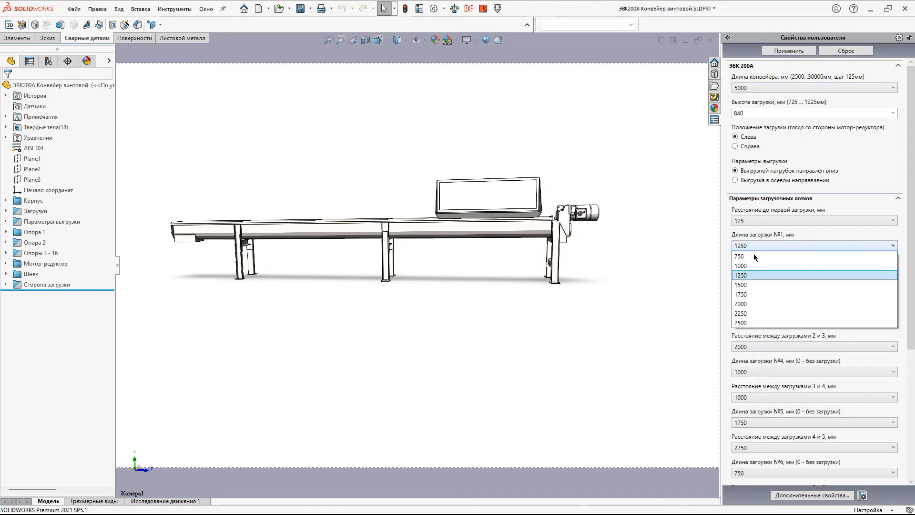
{"action": "left_click", "coordinate": [755, 268]}
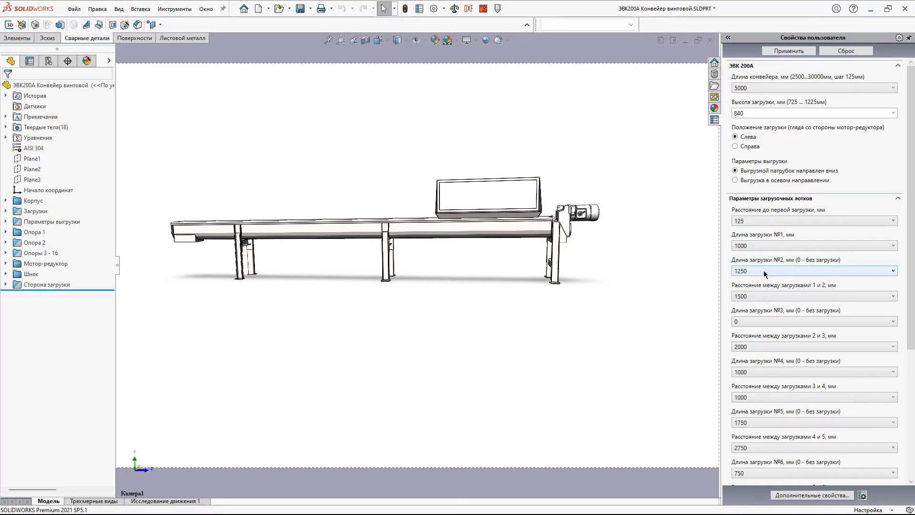
{"action": "left_click", "coordinate": [764, 273]}
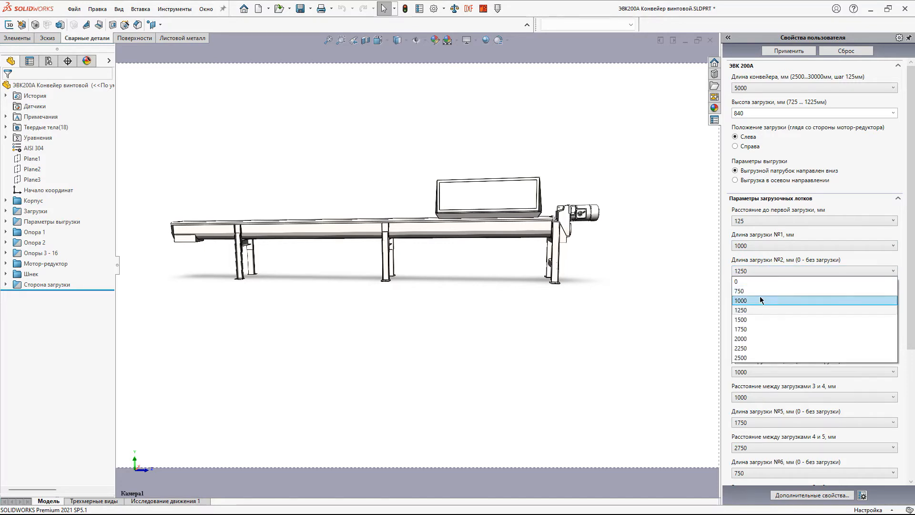
{"action": "left_click", "coordinate": [761, 301]}
{"action": "left_click", "coordinate": [789, 51]}
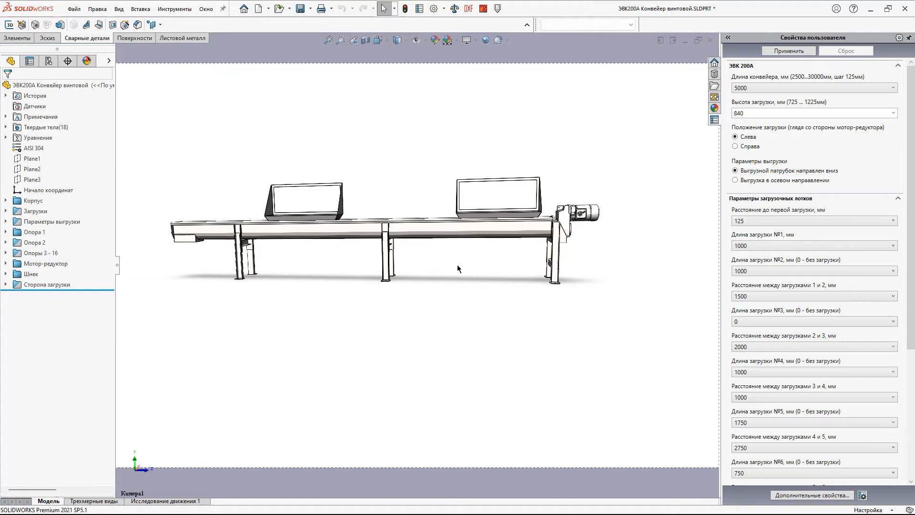
Set the distance between loadings 1 and 2 to 750 mm and apply the change
{"action": "left_click", "coordinate": [766, 298]}
{"action": "left_click", "coordinate": [766, 298]}
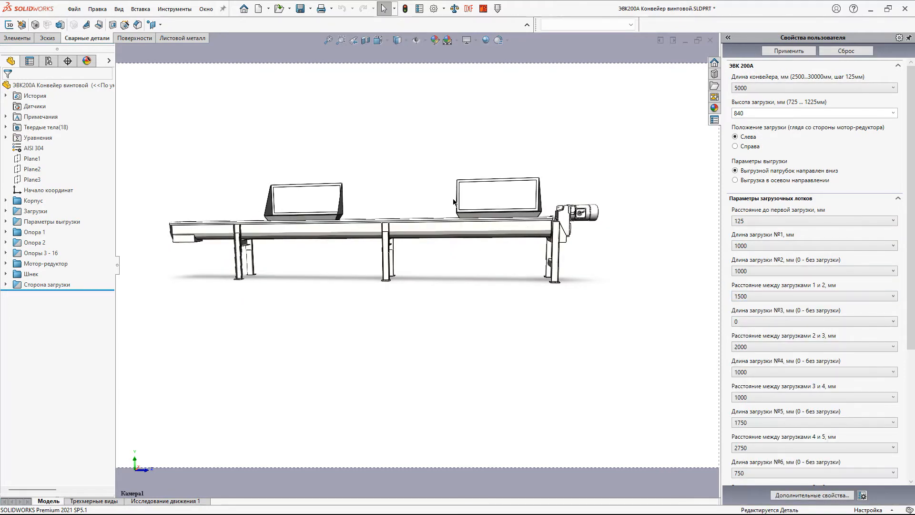
{"action": "left_click", "coordinate": [765, 297]}
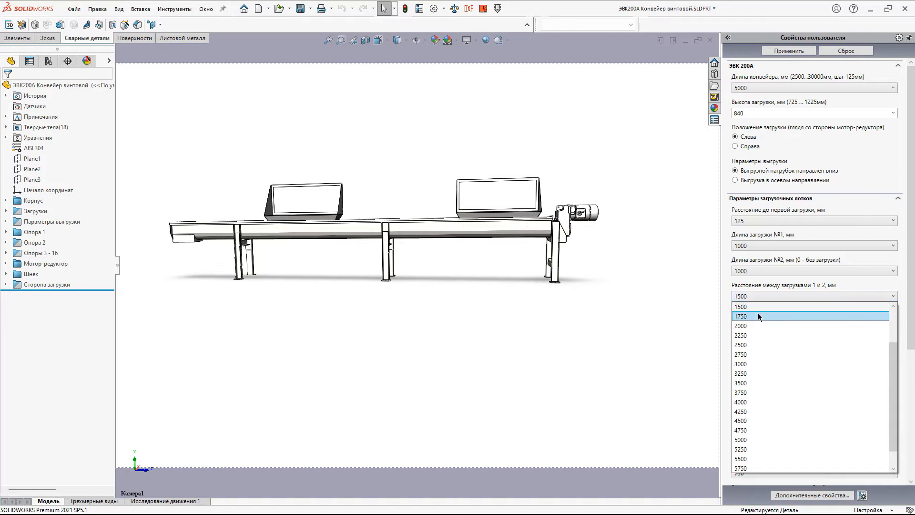
{"action": "left_click", "coordinate": [755, 308]}
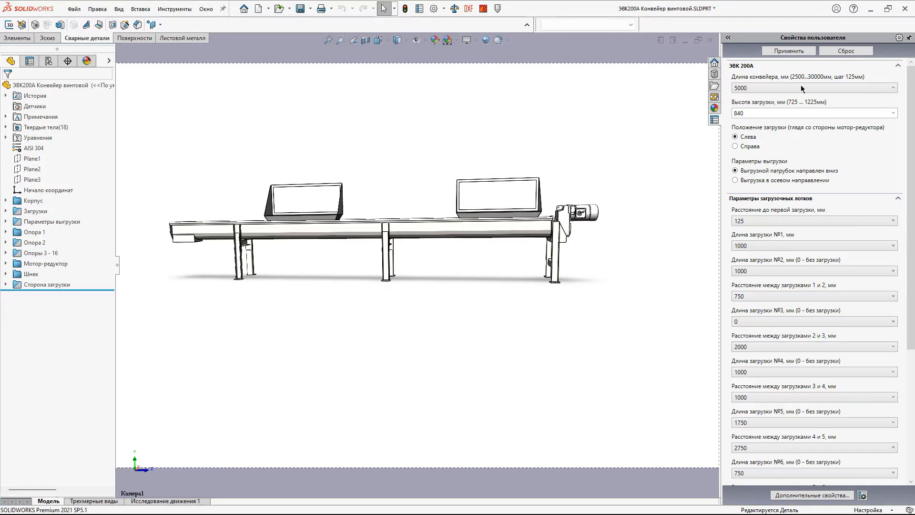
{"action": "left_click", "coordinate": [792, 50]}
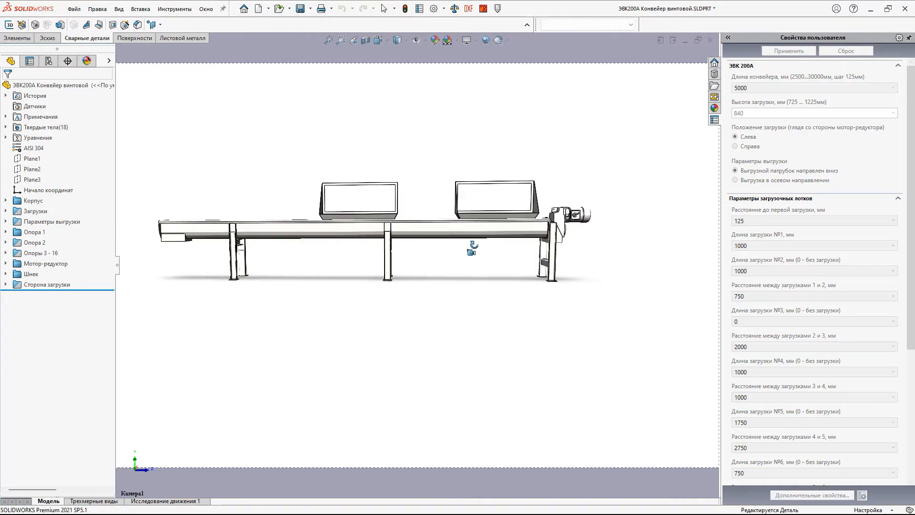
Set the lengths of loadings №1 and №2 to 750 mm each and the distance between them to 500 mm
{"action": "left_click", "coordinate": [763, 296]}
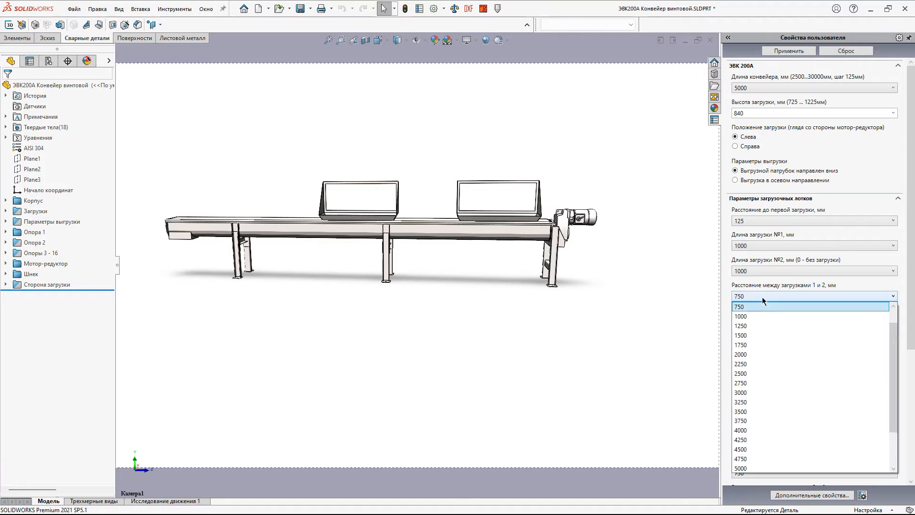
{"action": "left_click", "coordinate": [762, 296]}
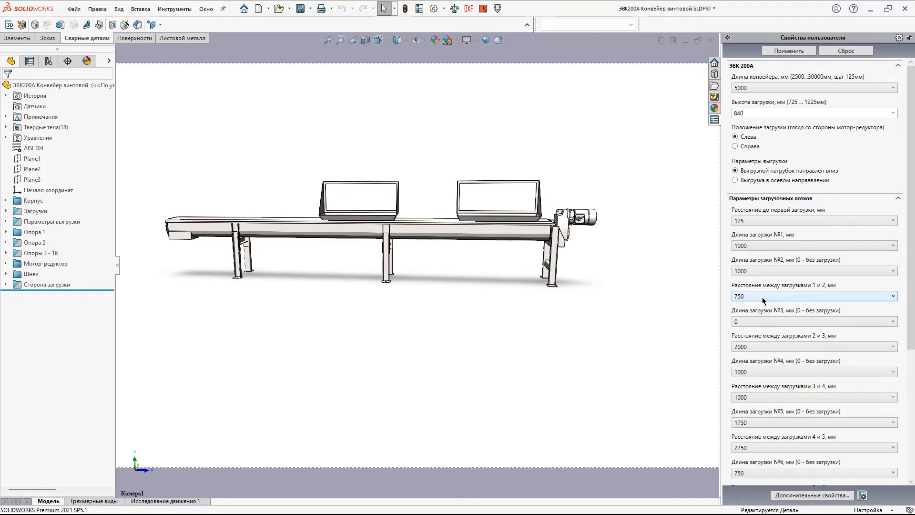
{"action": "left_click", "coordinate": [765, 246]}
{"action": "left_click", "coordinate": [762, 265]}
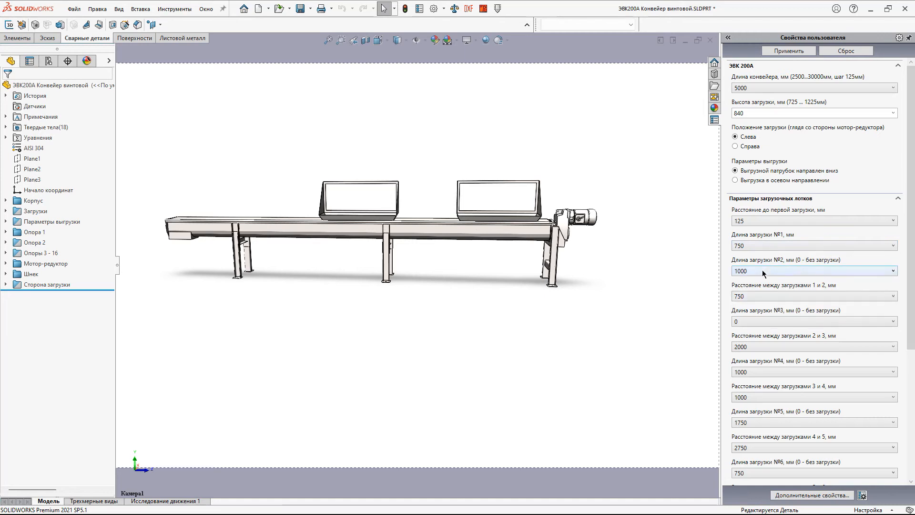
{"action": "left_click", "coordinate": [762, 270]}
{"action": "left_click", "coordinate": [763, 291]}
{"action": "left_click", "coordinate": [762, 296]}
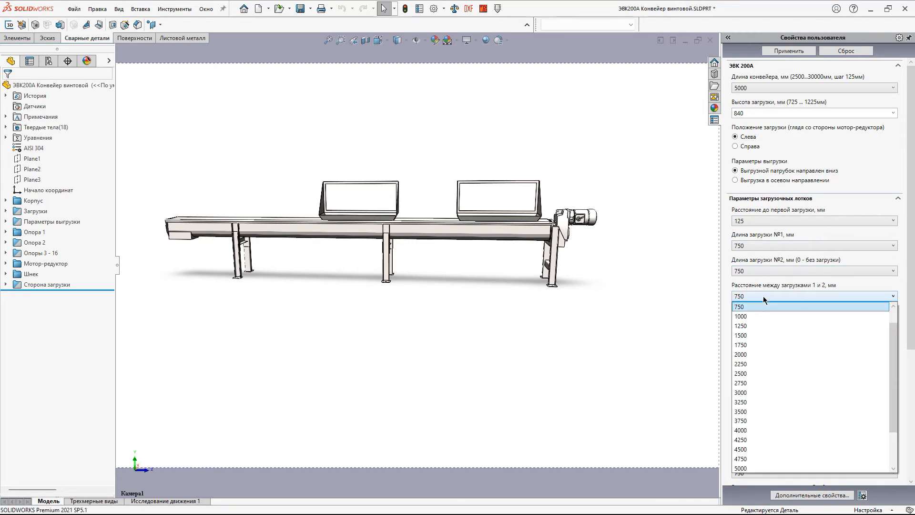
{"action": "scroll", "coordinate": [763, 306], "scroll_direction": "up", "scroll_amount": 1}
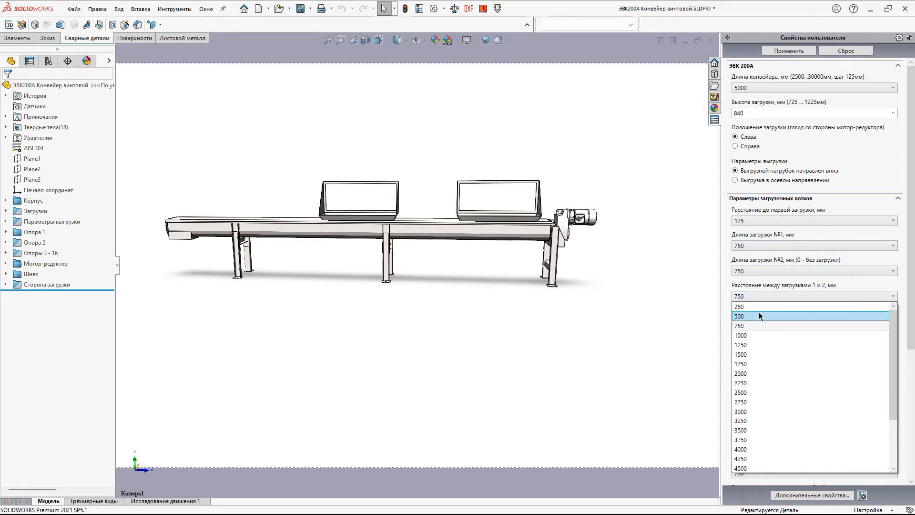
{"action": "key", "text": "Escape"}
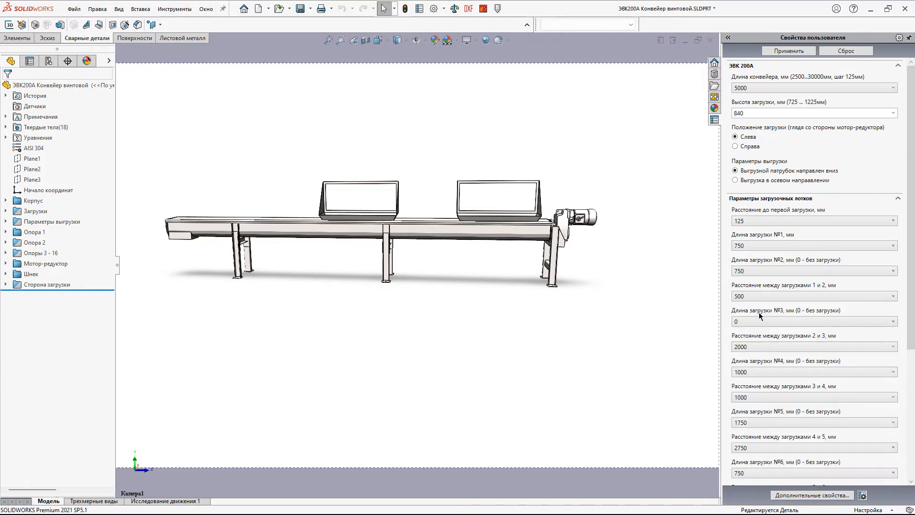
Add a third loading tray with a length of 750 mm and a distance of 500 mm between loadings 2 and 3, and apply the changes
{"action": "left_click", "coordinate": [759, 318]}
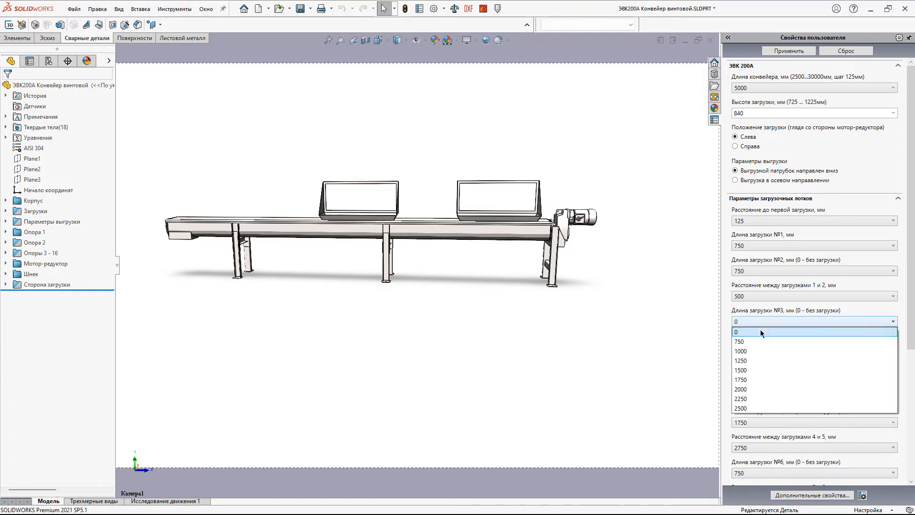
{"action": "left_click", "coordinate": [759, 341]}
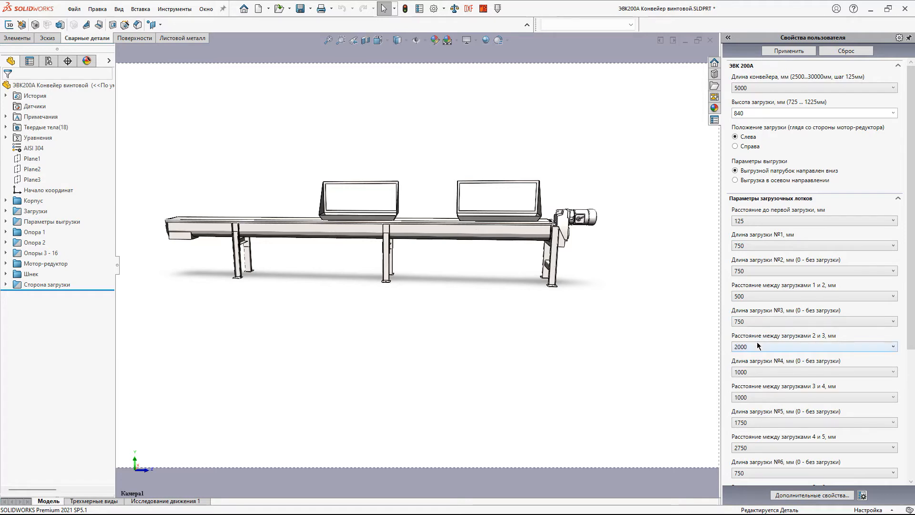
{"action": "left_click", "coordinate": [759, 345]}
{"action": "scroll", "coordinate": [753, 238], "scroll_direction": "up", "scroll_amount": 2}
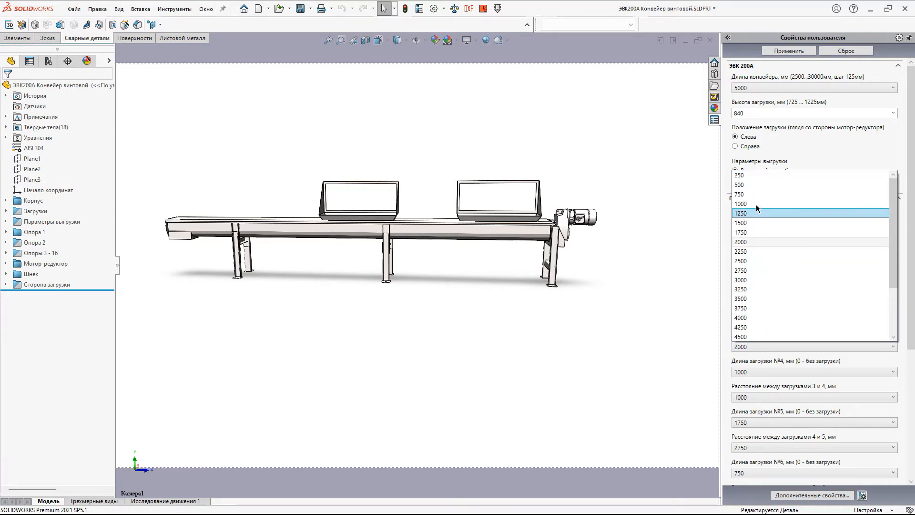
{"action": "left_click", "coordinate": [752, 186]}
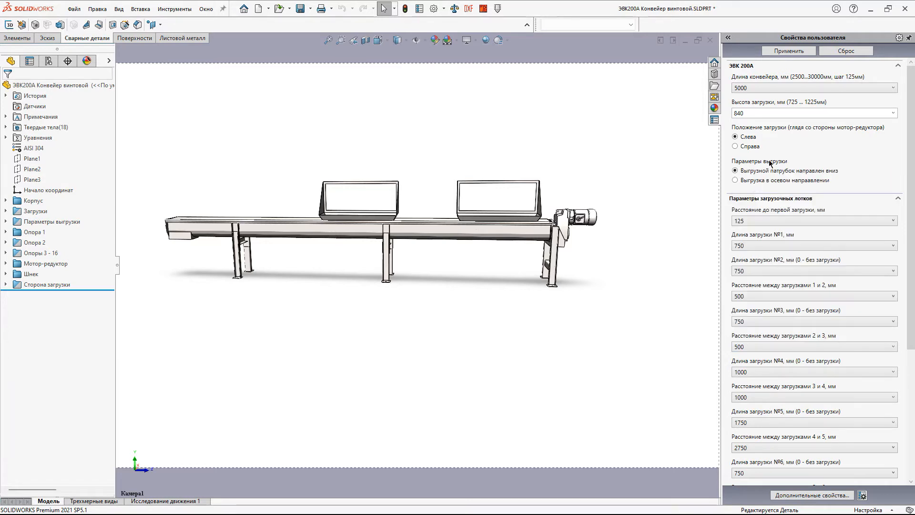
{"action": "left_click", "coordinate": [791, 51]}
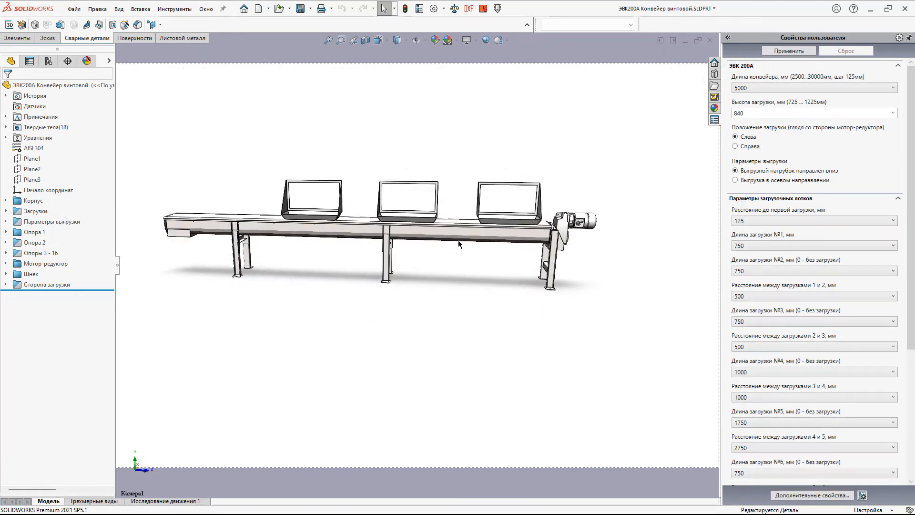
Remove the third loading tray by setting loading №3's length to 0, and apply the change
{"action": "left_click", "coordinate": [772, 321]}
{"action": "left_click", "coordinate": [766, 332]}
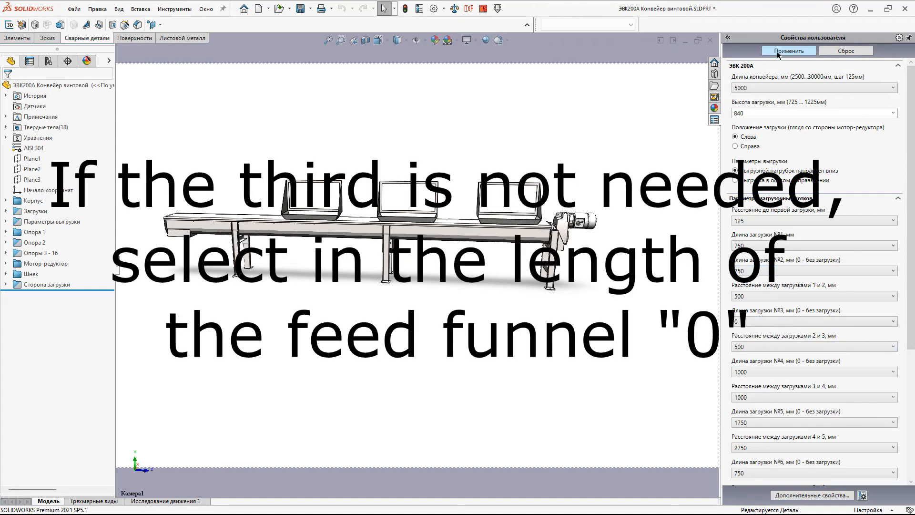
{"action": "left_click", "coordinate": [788, 51]}
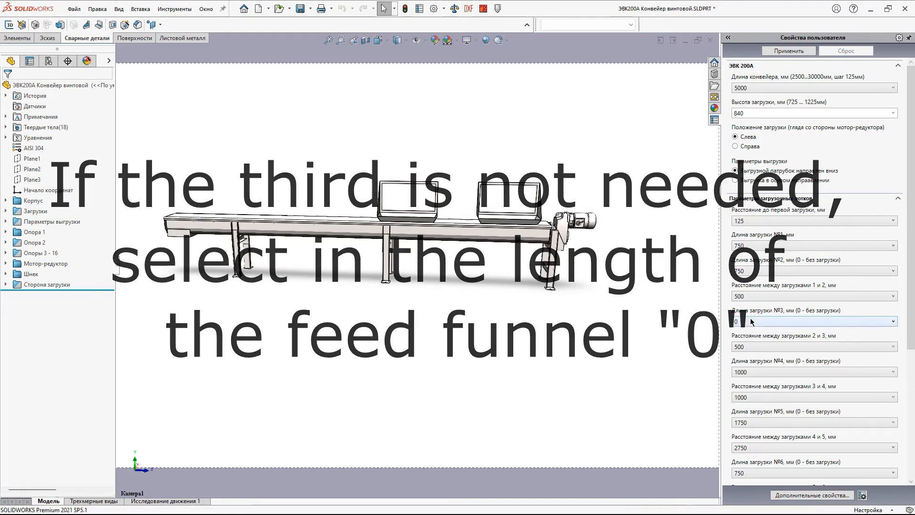
Set the distance between supports 2 and 3 to 2250 mm in the support parameters and apply the change
{"action": "left_click", "coordinate": [898, 200]}
{"action": "left_click", "coordinate": [807, 215]}
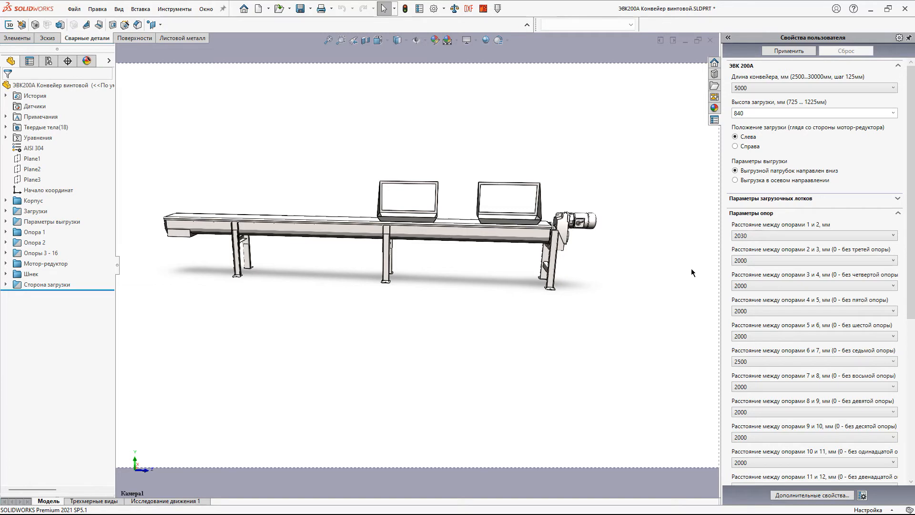
{"action": "left_click", "coordinate": [757, 261]}
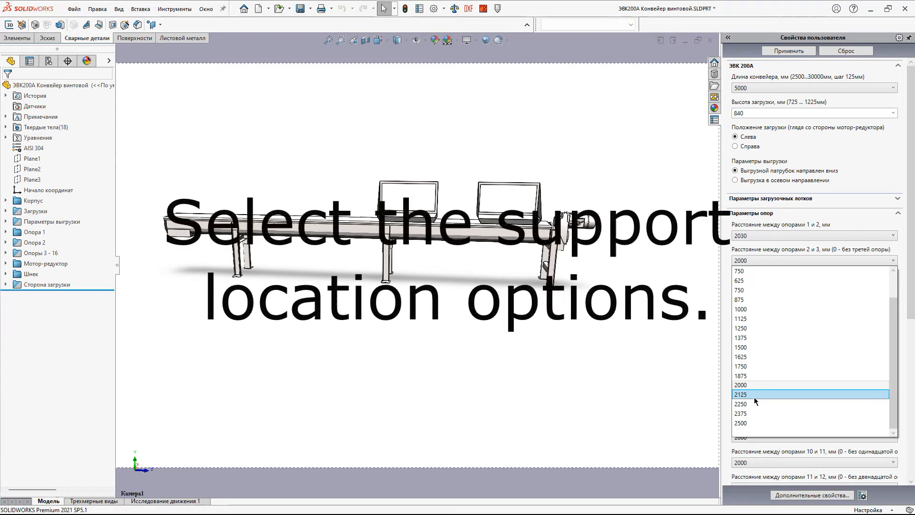
{"action": "left_click", "coordinate": [755, 403]}
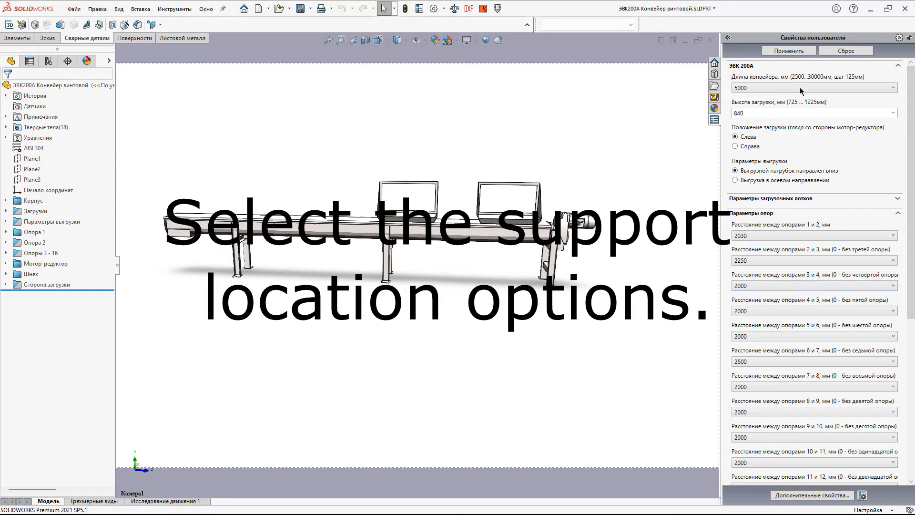
{"action": "left_click", "coordinate": [803, 52]}
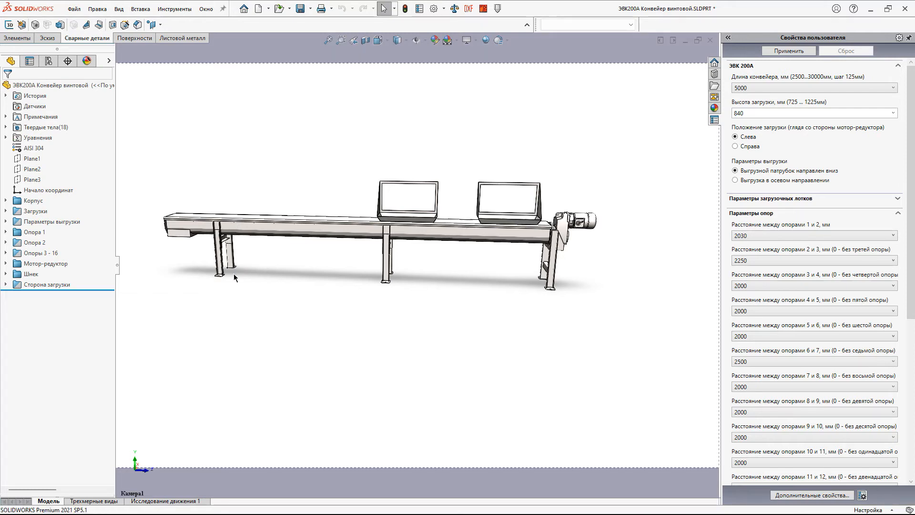
{"action": "middle_click_drag", "start_coordinate": [231, 272], "coordinate": [223, 248]}
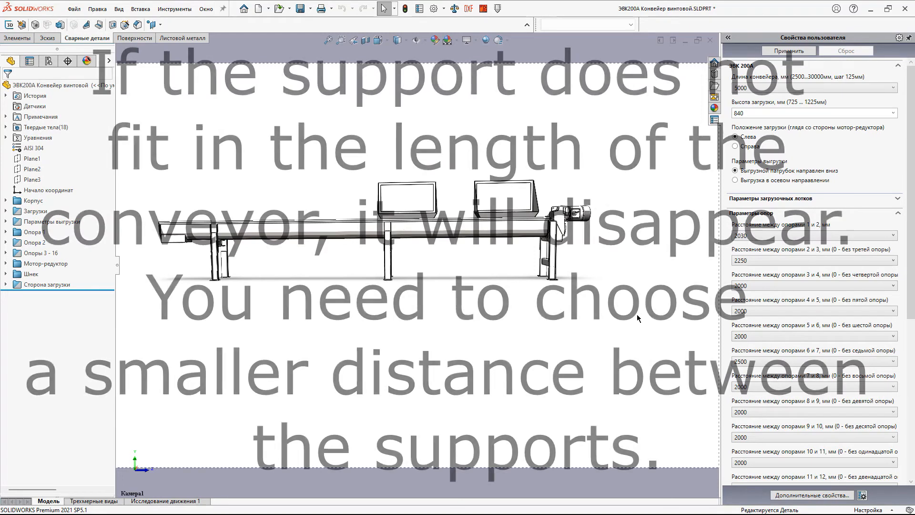
Set the distance between loadings 1 and 2 to 1500 mm in the loading tray parameters and apply the change
{"action": "left_click", "coordinate": [781, 199]}
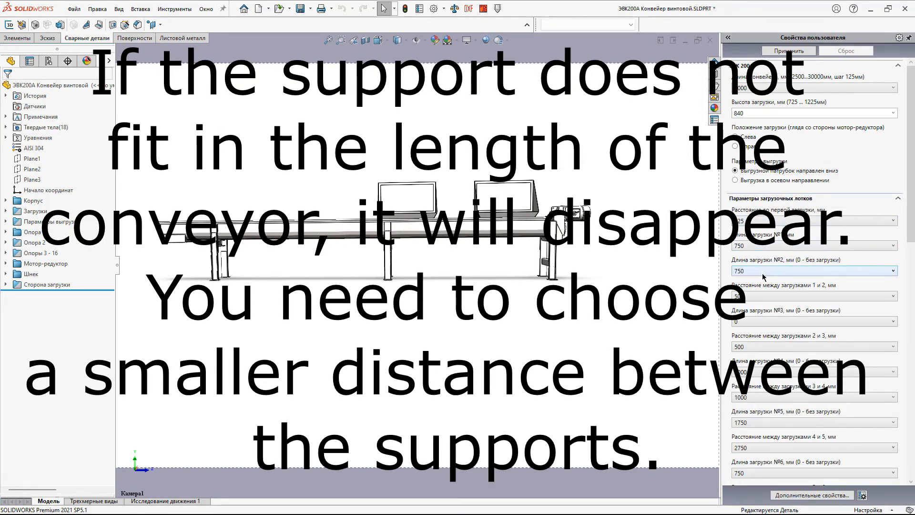
{"action": "left_click", "coordinate": [768, 294]}
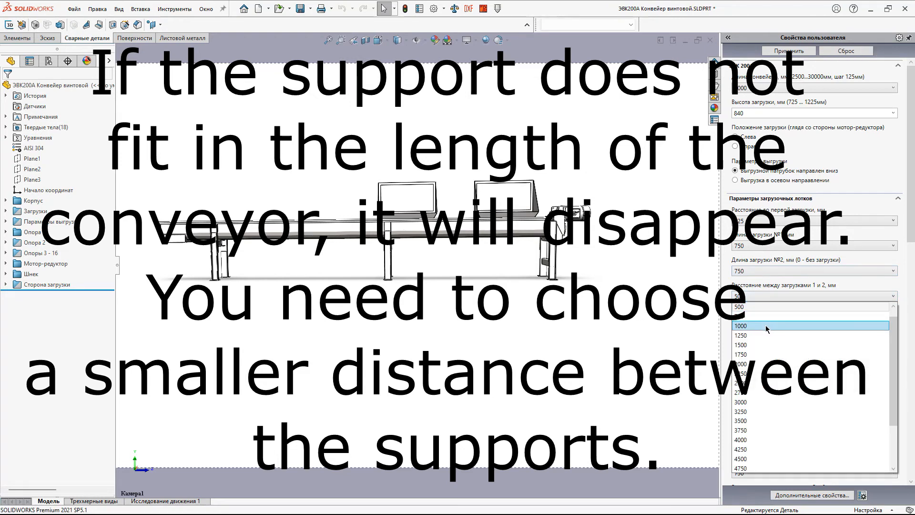
{"action": "left_click", "coordinate": [763, 344]}
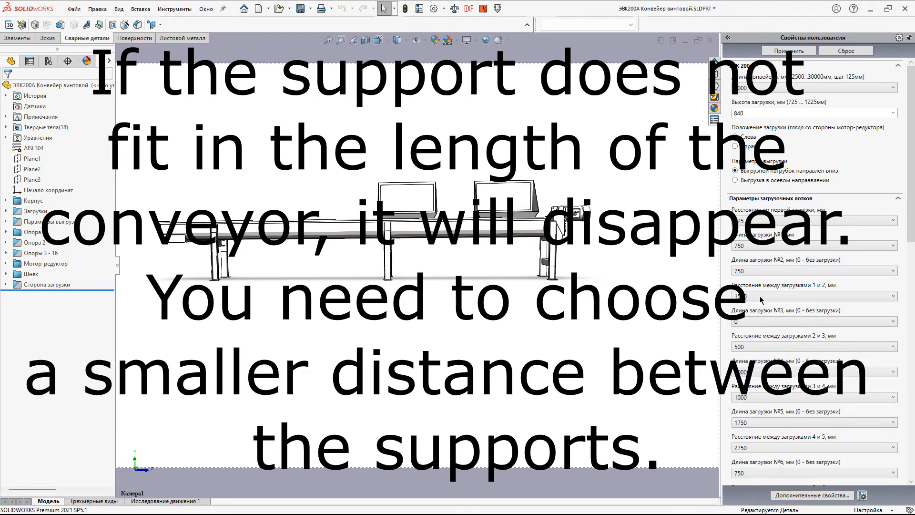
{"action": "left_click", "coordinate": [793, 56]}
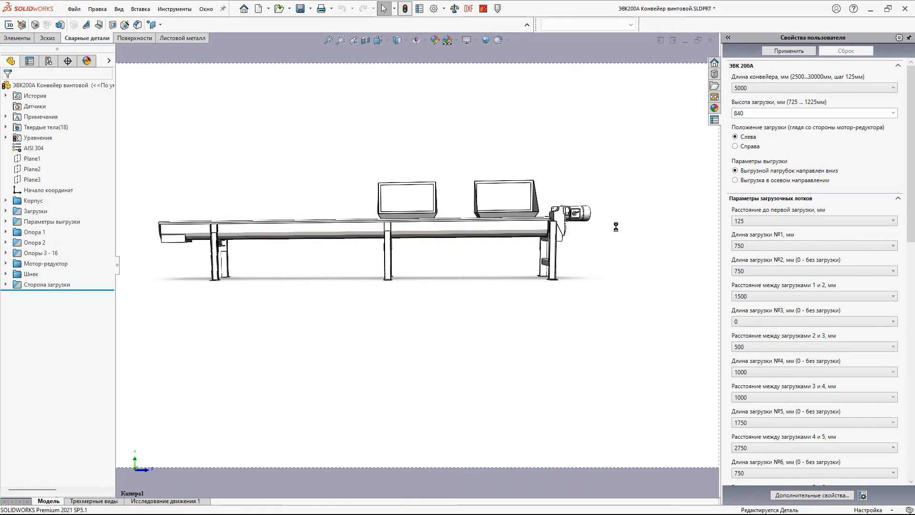
Highlight the screw folder (Шнек) in the conveyor model to view the screw, and clear the selection
{"action": "middle_click_drag", "start_coordinate": [583, 248], "coordinate": [582, 321]}
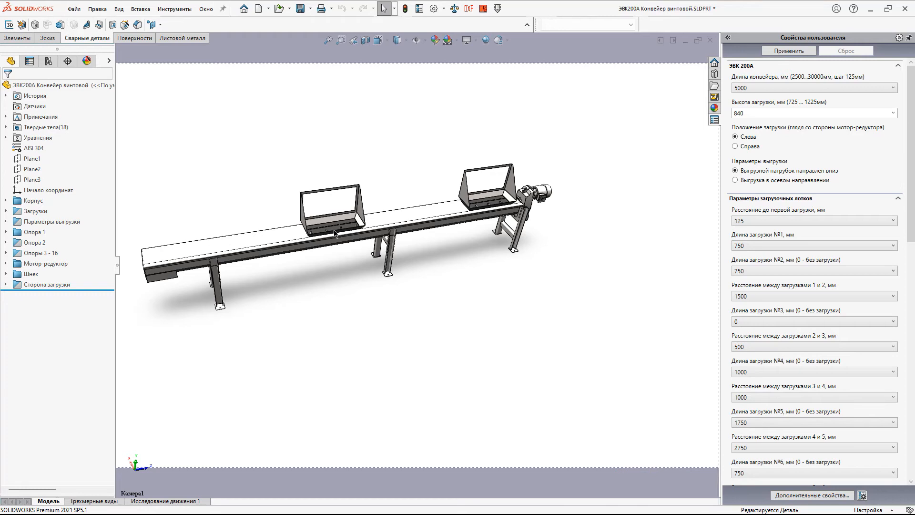
{"action": "left_click", "coordinate": [29, 274]}
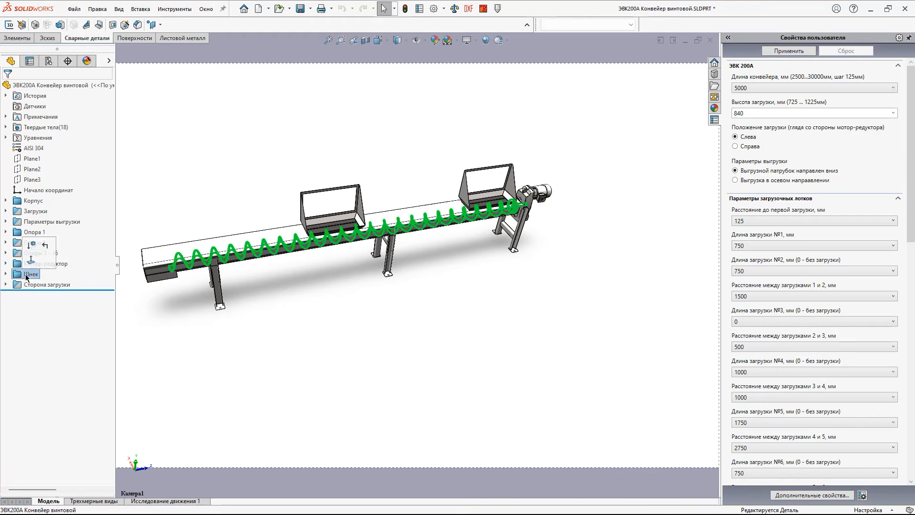
{"action": "left_click", "coordinate": [456, 361]}
Review the automatically set final characteristics: drive power, maximum throughput, conveyor weight, screw length, and number of loadings and supports
{"action": "scroll", "coordinate": [755, 339], "scroll_direction": "down", "scroll_amount": 1}
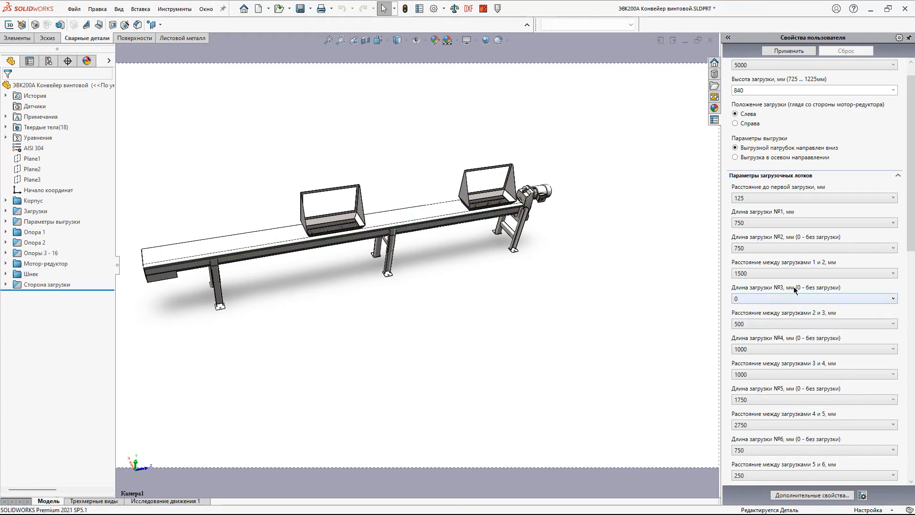
{"action": "left_click", "coordinate": [809, 196]}
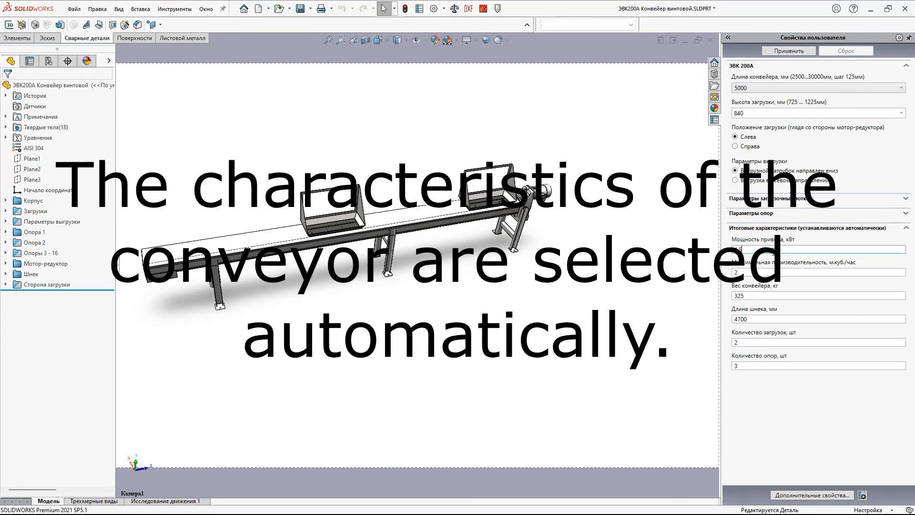
{"action": "left_click", "coordinate": [769, 270]}
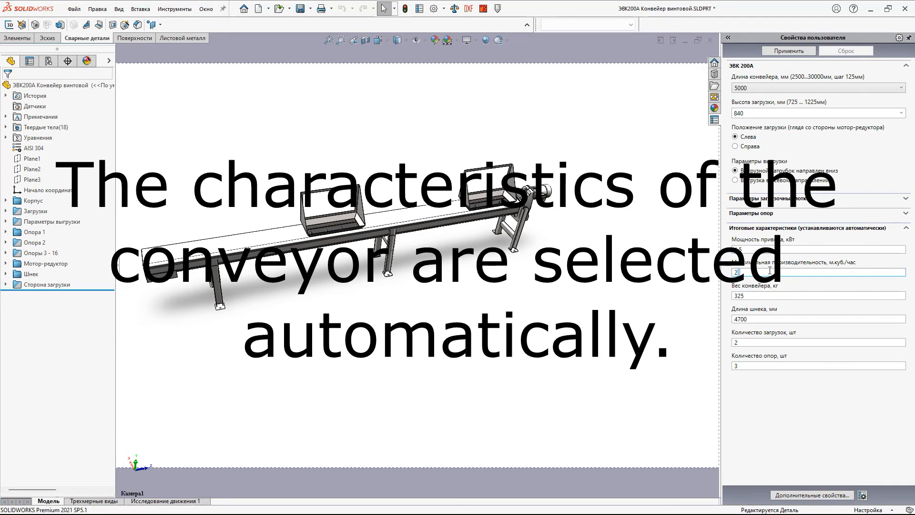
{"action": "left_click", "coordinate": [772, 296]}
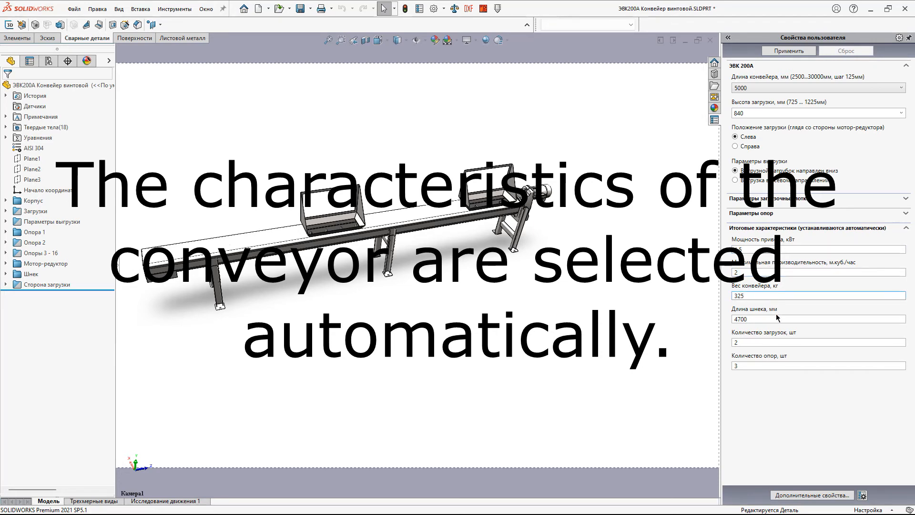
{"action": "left_click", "coordinate": [770, 320]}
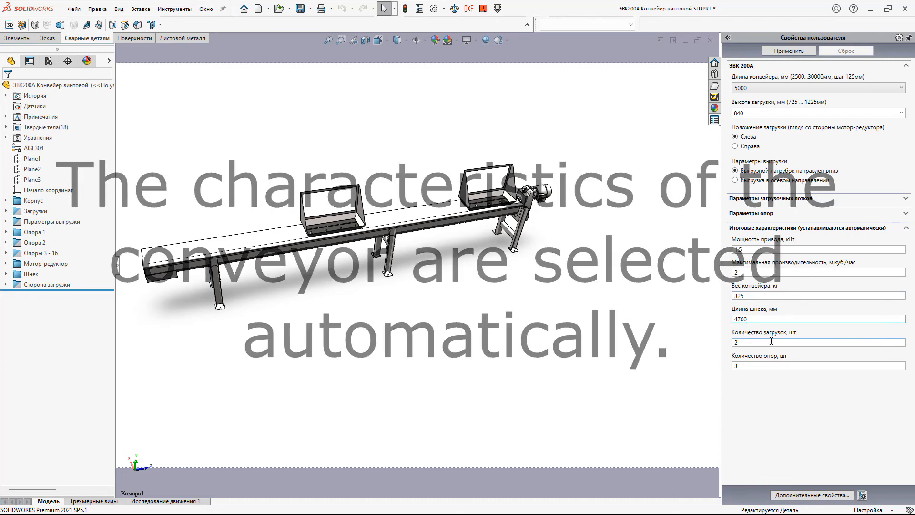
{"action": "left_click", "coordinate": [771, 342]}
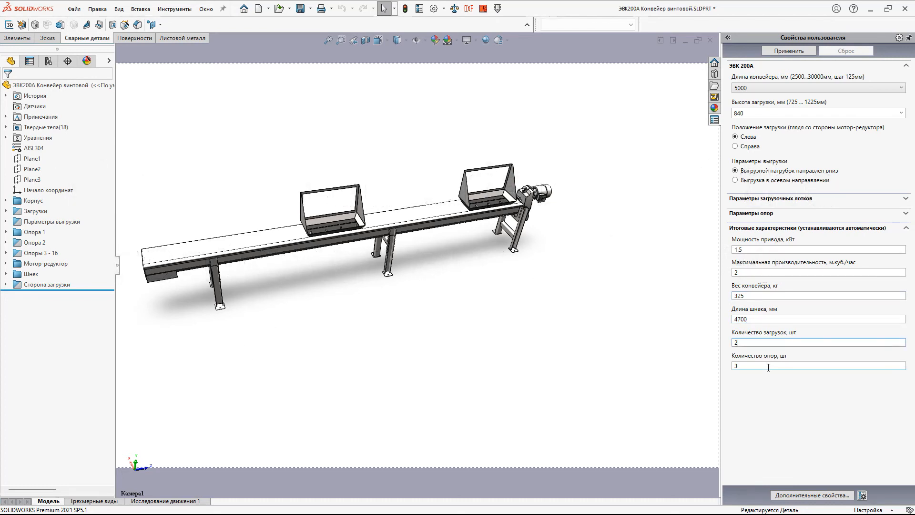
{"action": "left_click", "coordinate": [769, 366]}
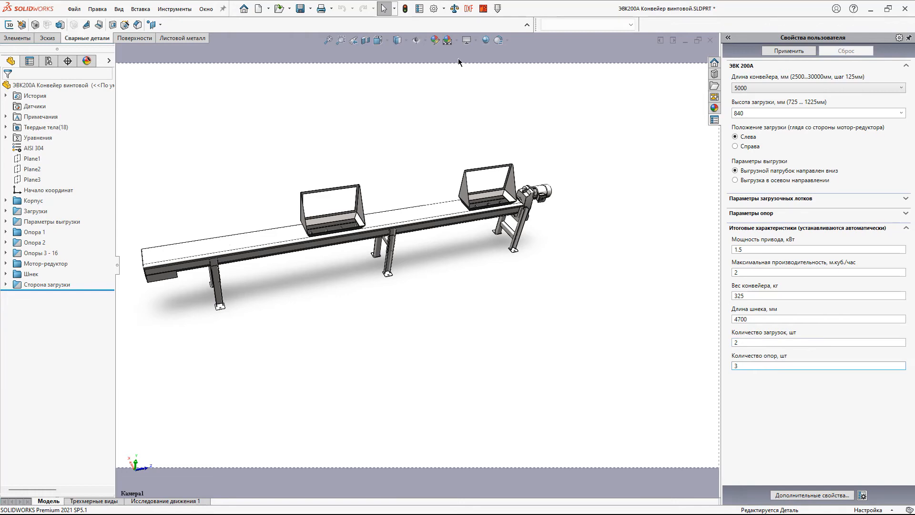
Examine the file's custom property table with the conveyor parameters in the summary information, and close it
{"action": "left_click", "coordinate": [420, 9]}
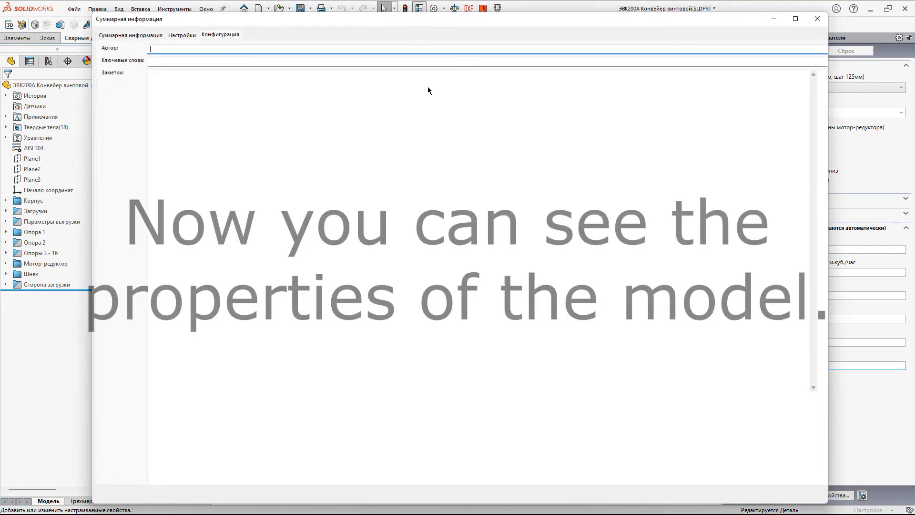
{"action": "left_click", "coordinate": [189, 36]}
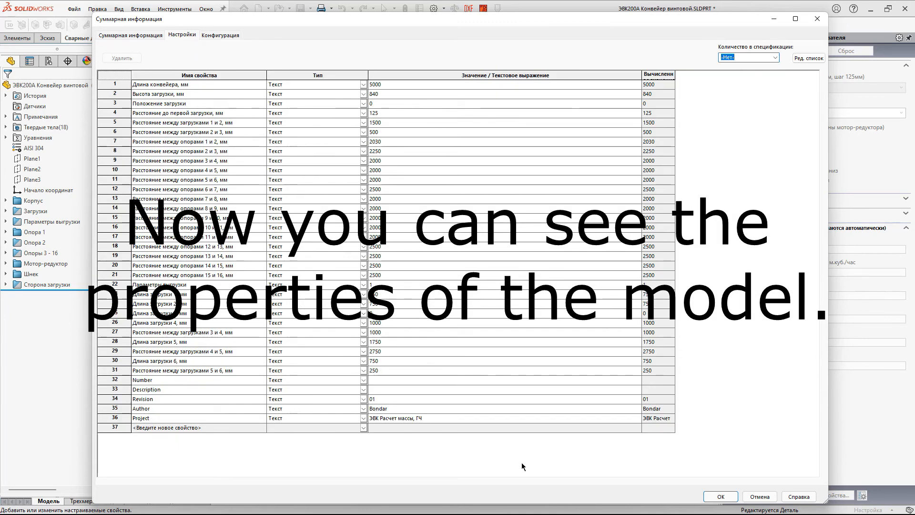
{"action": "left_click", "coordinate": [719, 496]}
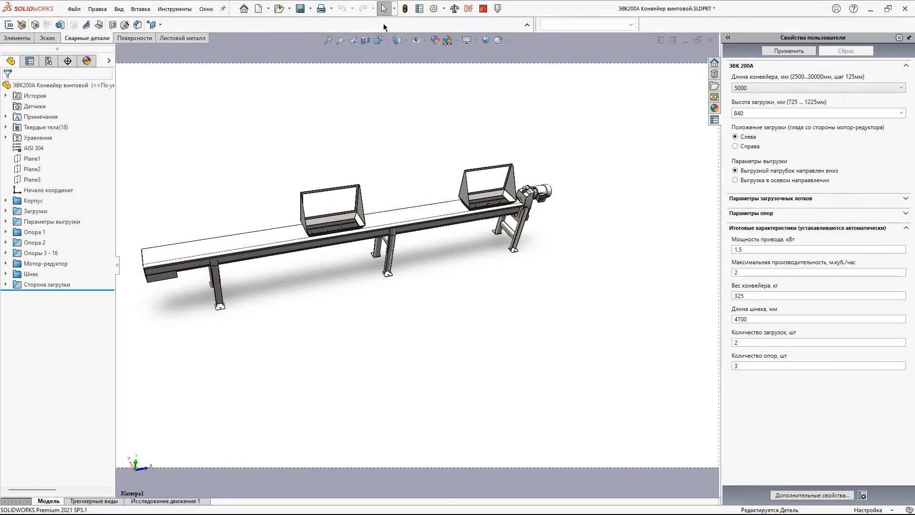
Examine the model's global variables, feature suppression conditions and dimension equations in an enlarged equation manager, and close it without changes
{"action": "right_click", "coordinate": [32, 139]}
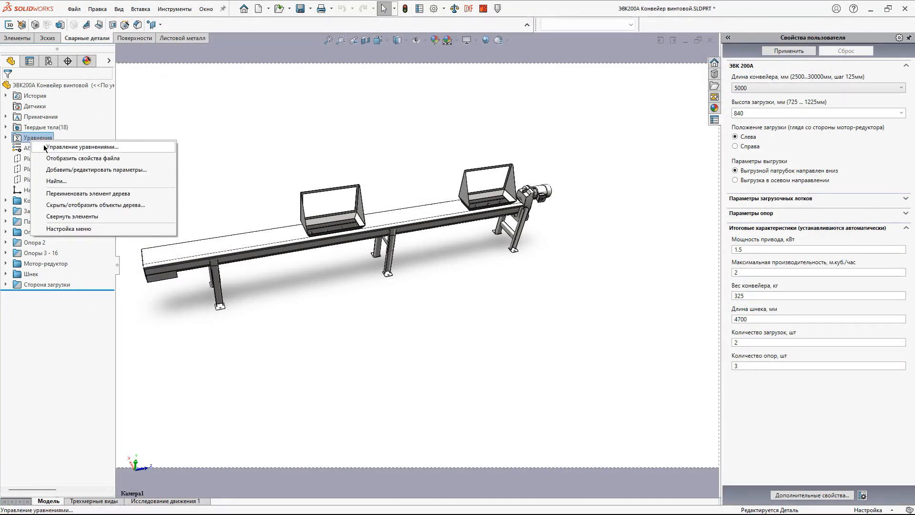
{"action": "left_click", "coordinate": [47, 145]}
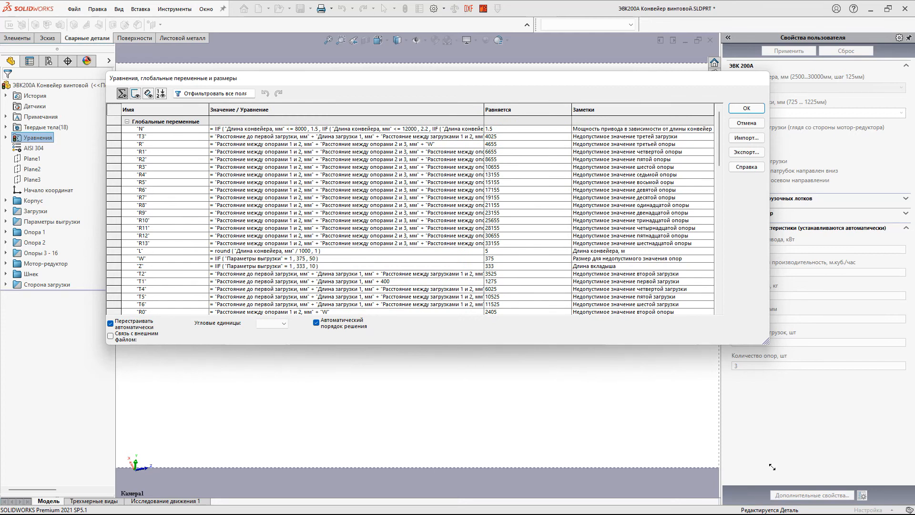
{"action": "left_click_drag", "start_coordinate": [772, 467], "coordinate": [772, 467]}
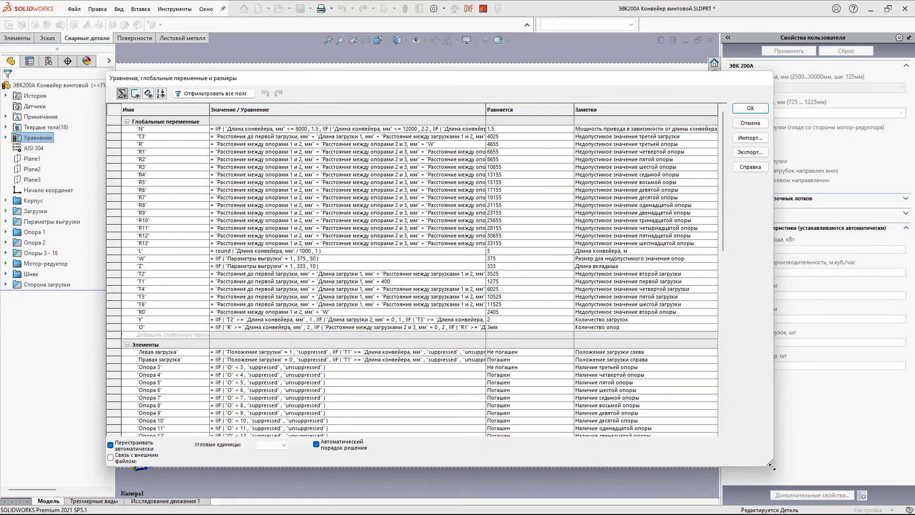
{"action": "left_click_drag", "start_coordinate": [723, 223], "coordinate": [726, 416]}
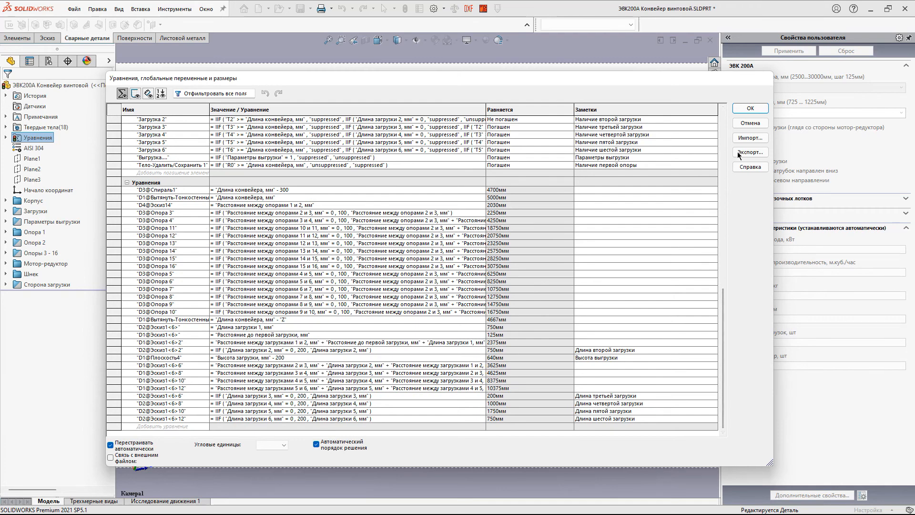
{"action": "left_click", "coordinate": [747, 124]}
Set the conveyor length to 2500 mm, apply the change and rebuild the model
{"action": "scroll", "coordinate": [217, 265], "scroll_direction": "down", "scroll_amount": 1}
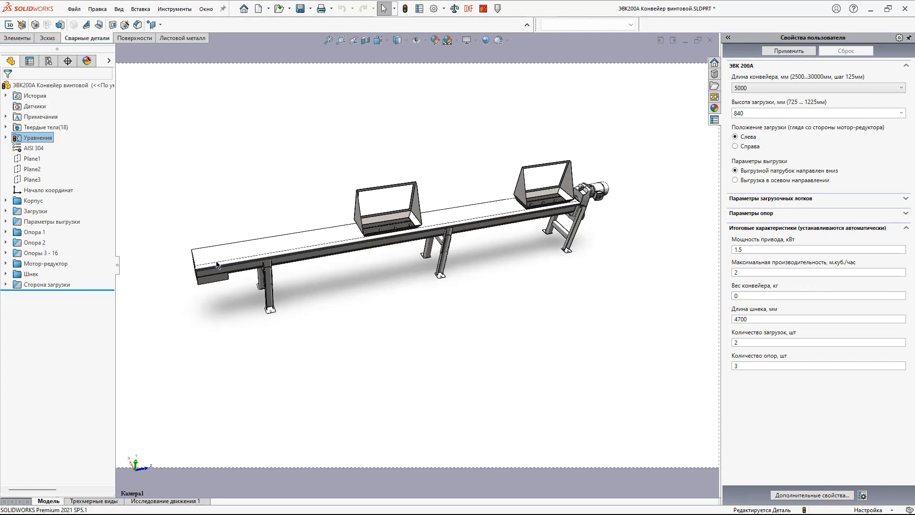
{"action": "middle_click_drag", "start_coordinate": [458, 317], "coordinate": [435, 258]}
{"action": "mouse_move", "coordinate": [442, 214]}
{"action": "middle_mouse_down"}
{"action": "mouse_move", "coordinate": [439, 187]}
{"action": "mouse_move", "coordinate": [437, 249]}
{"action": "mouse_move", "coordinate": [469, 262]}
{"action": "mouse_move", "coordinate": [432, 256]}
{"action": "middle_mouse_up"}
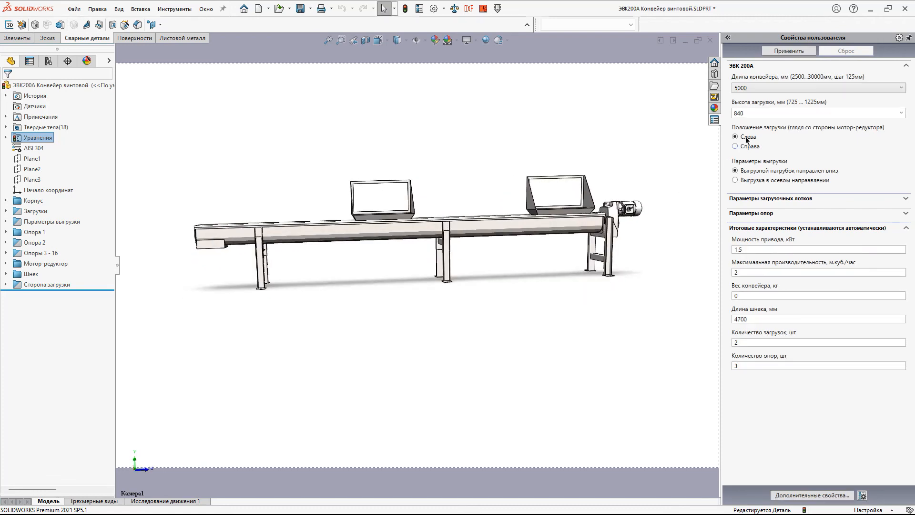
{"action": "left_click", "coordinate": [767, 88]}
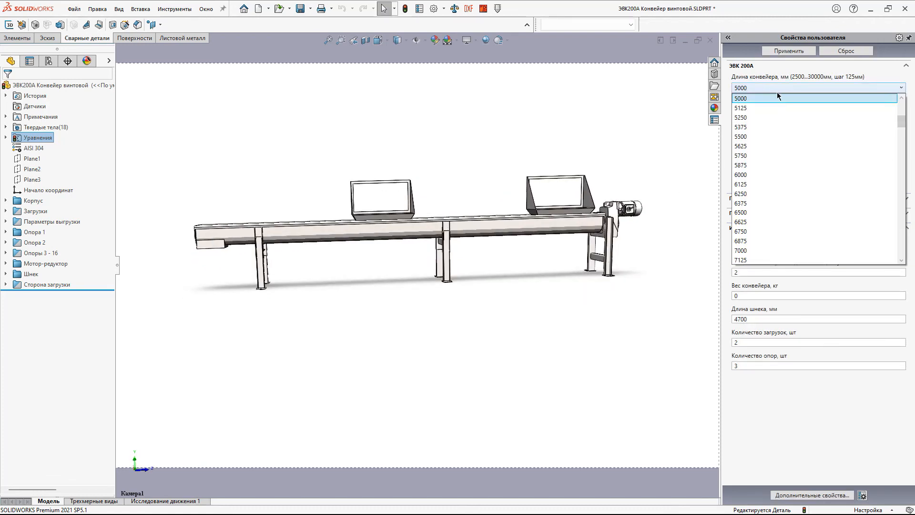
{"action": "left_click_drag", "start_coordinate": [899, 123], "coordinate": [899, 111]}
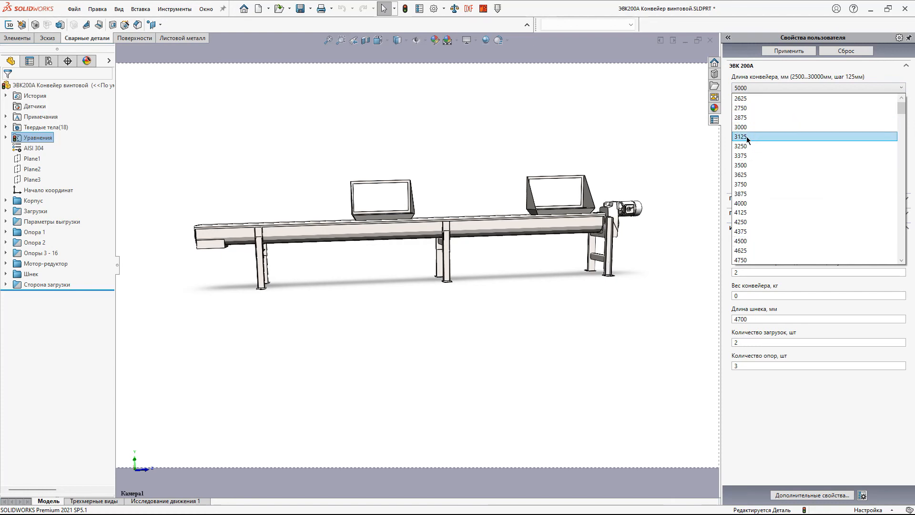
{"action": "scroll", "coordinate": [748, 104], "scroll_direction": "up", "scroll_amount": 1}
{"action": "left_click", "coordinate": [748, 100]}
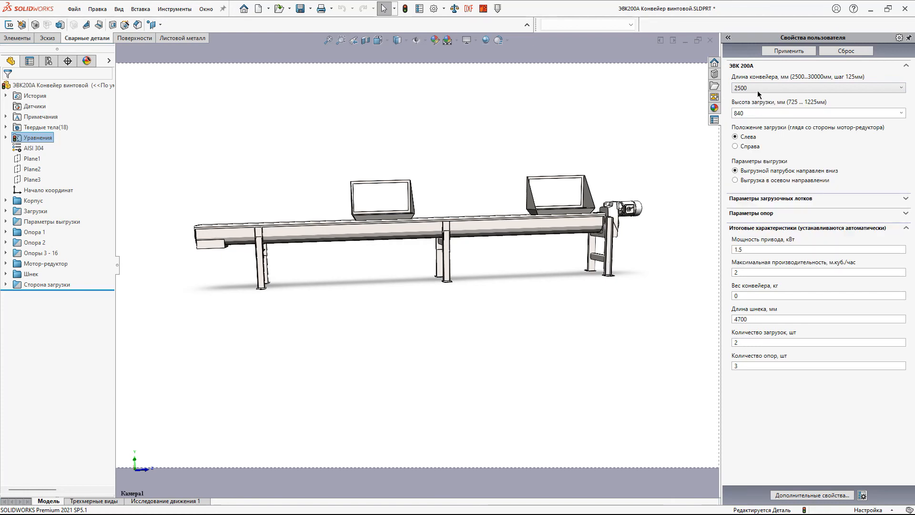
{"action": "left_click", "coordinate": [787, 53]}
{"action": "left_click", "coordinate": [389, 213]}
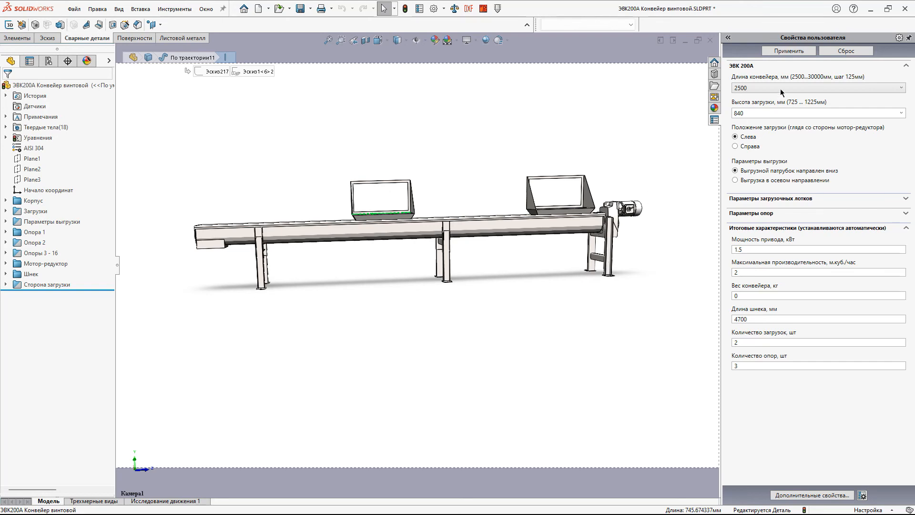
{"action": "left_click", "coordinate": [405, 9]}
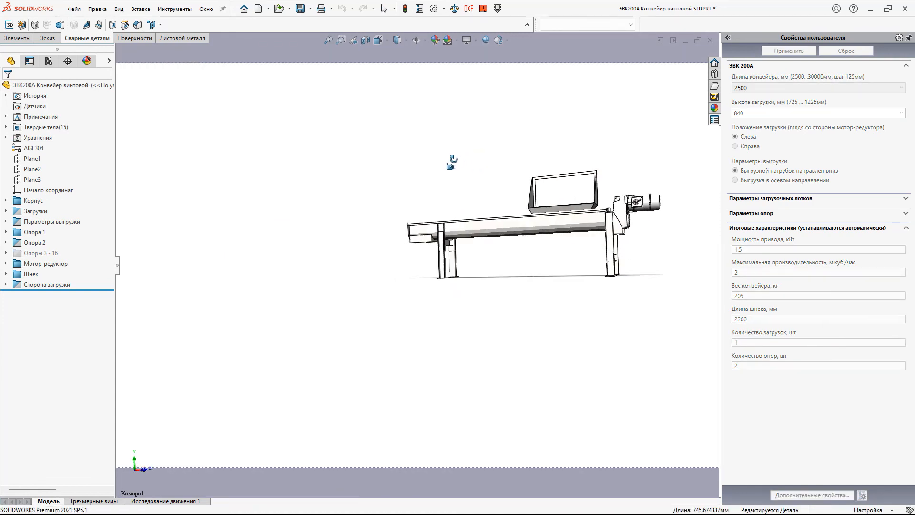
Set the distance between supports 1 and 2 to 1905 mm and apply the change
{"action": "left_click", "coordinate": [774, 215]}
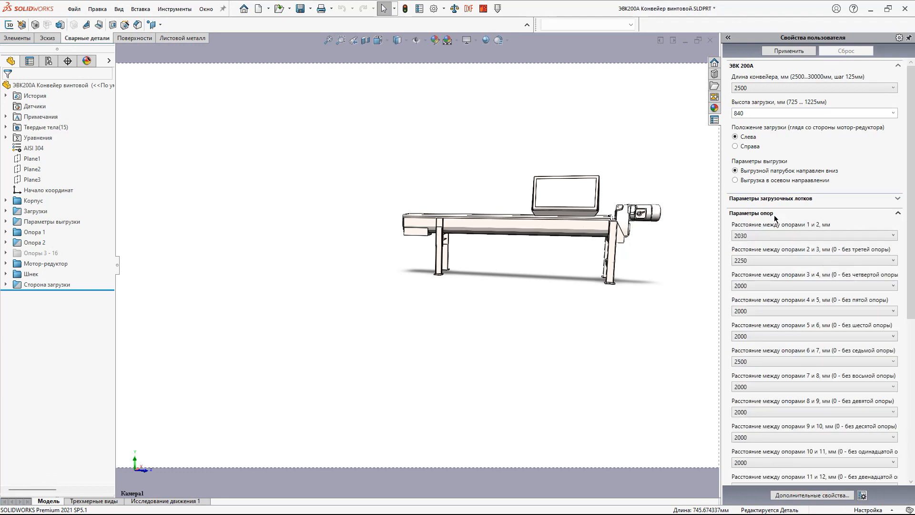
{"action": "left_click", "coordinate": [771, 235]}
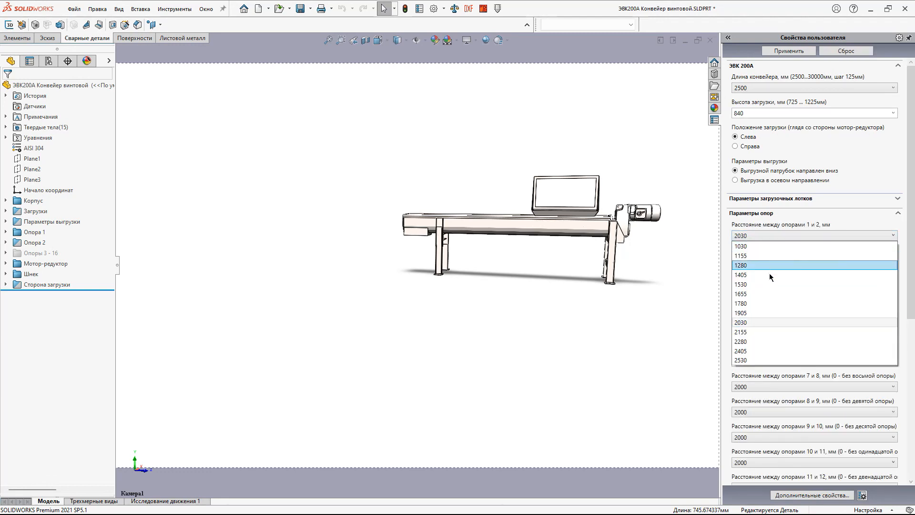
{"action": "left_click", "coordinate": [767, 313]}
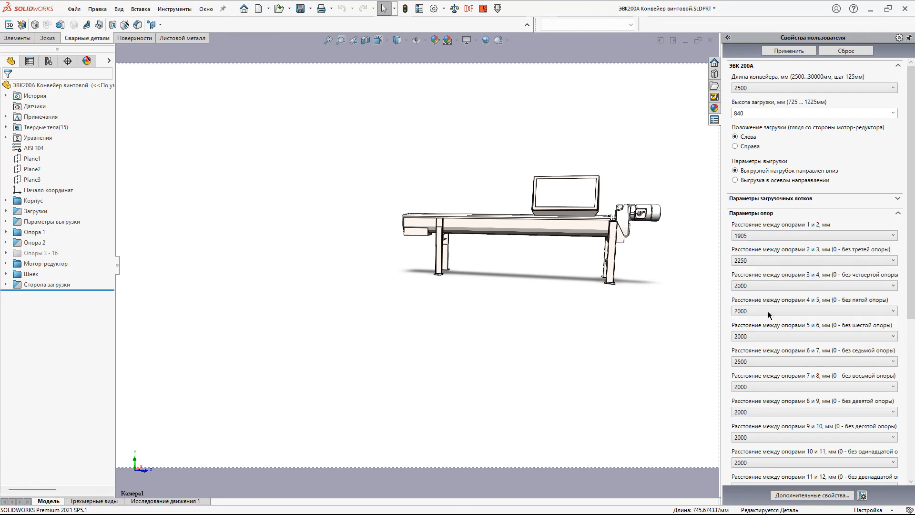
{"action": "left_click", "coordinate": [787, 51]}
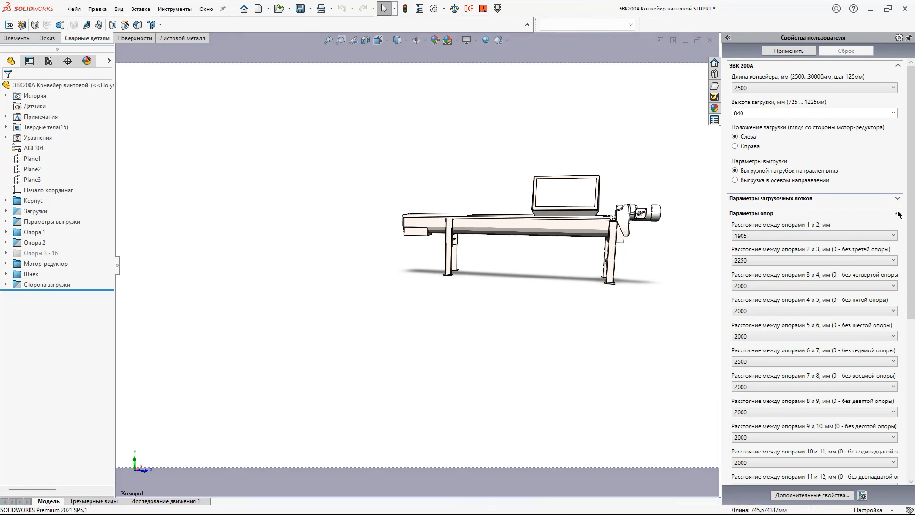
Collapse the support parameters, check the shortened conveyor from an angled view and save the part
{"action": "left_click", "coordinate": [898, 213]}
{"action": "left_click", "coordinate": [635, 323]}
{"action": "middle_click_drag", "start_coordinate": [635, 323], "coordinate": [657, 282]}
{"action": "scroll", "coordinate": [662, 244], "scroll_direction": "down", "scroll_amount": 2}
{"action": "middle_click_drag", "start_coordinate": [661, 247], "coordinate": [592, 315]}
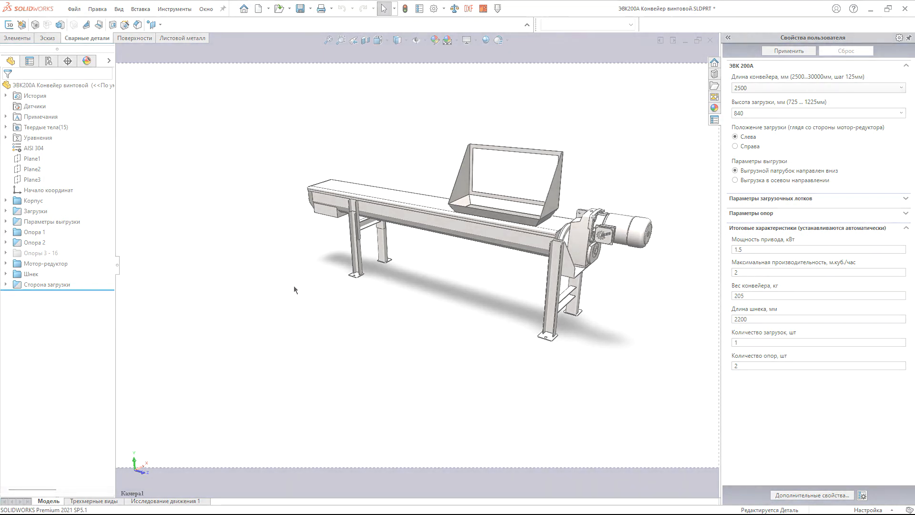
{"action": "key", "text": "ctrl+s"}
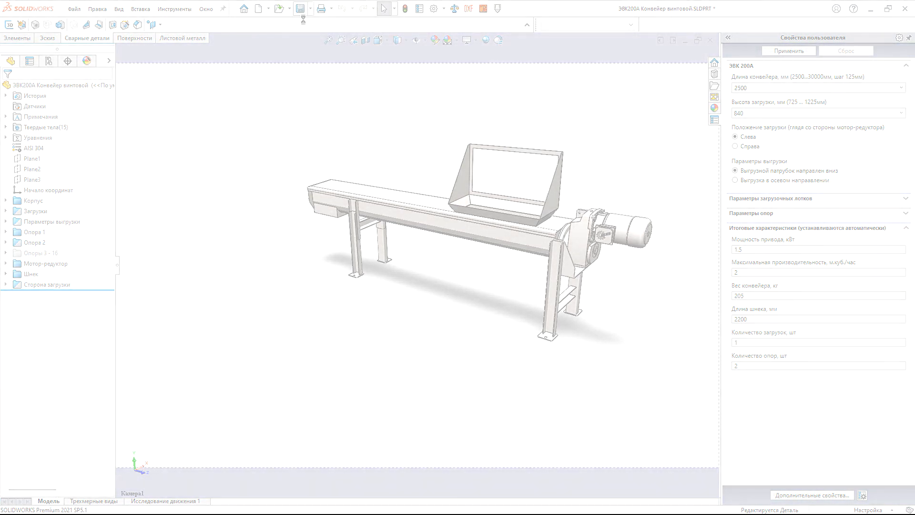